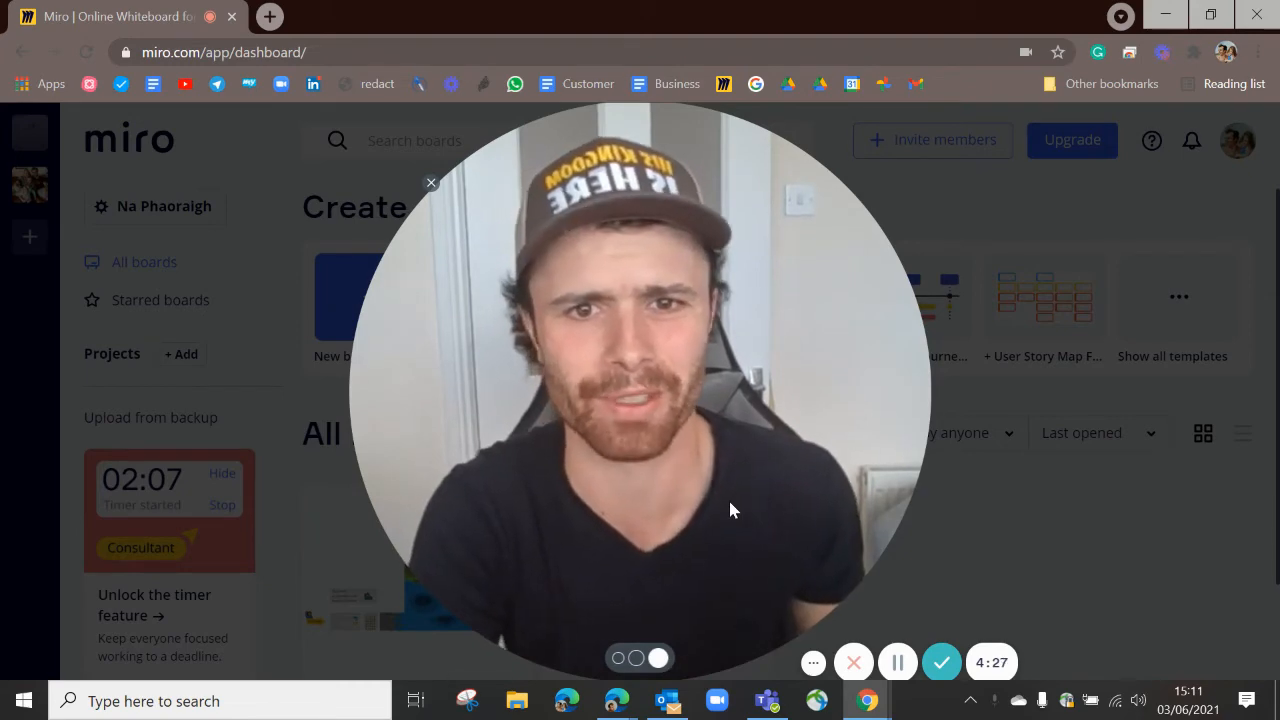
{"action": "left_click", "coordinate": [636, 657]}
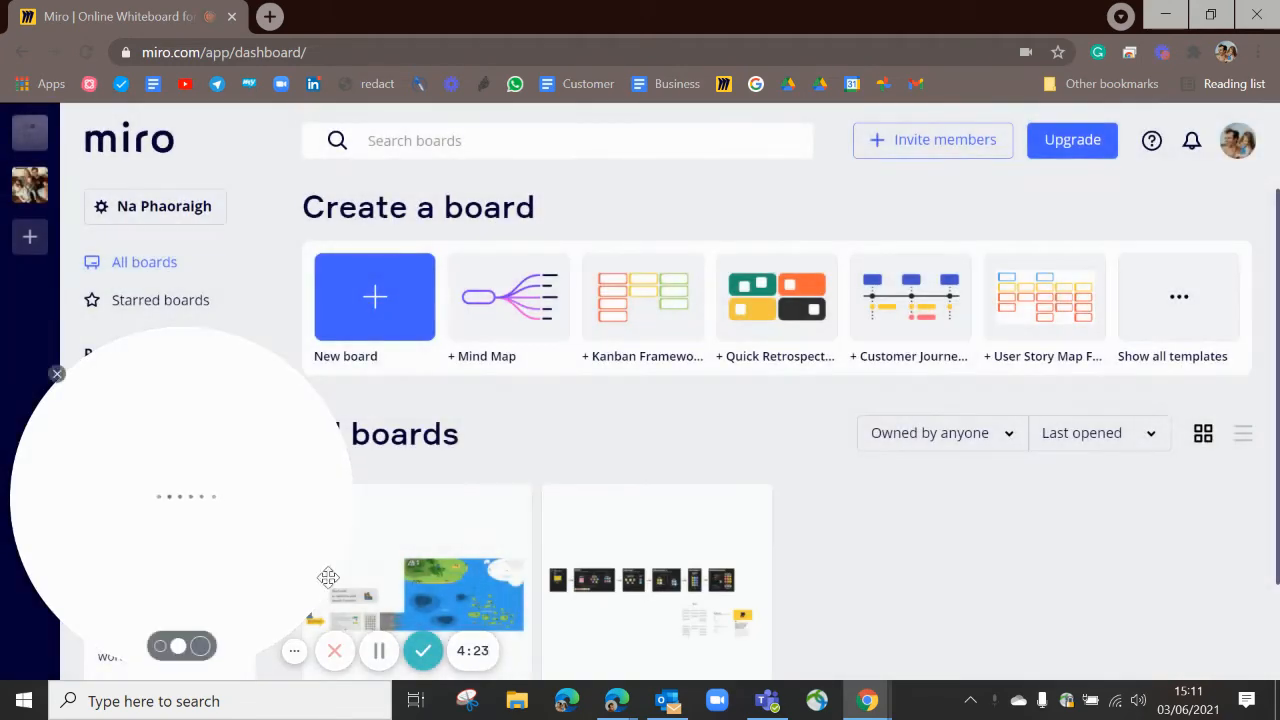
{"action": "left_click", "coordinate": [158, 647]}
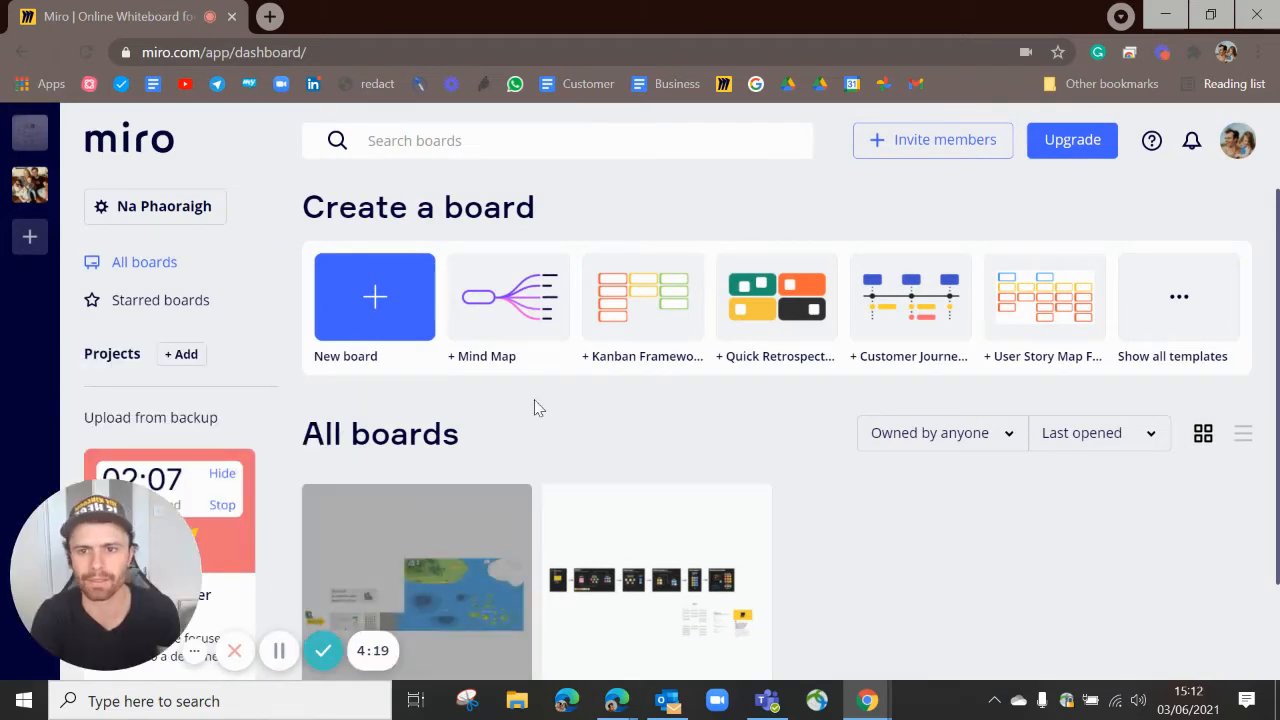
{"action": "left_click_drag", "start_coordinate": [115, 555], "coordinate": [684, 376]}
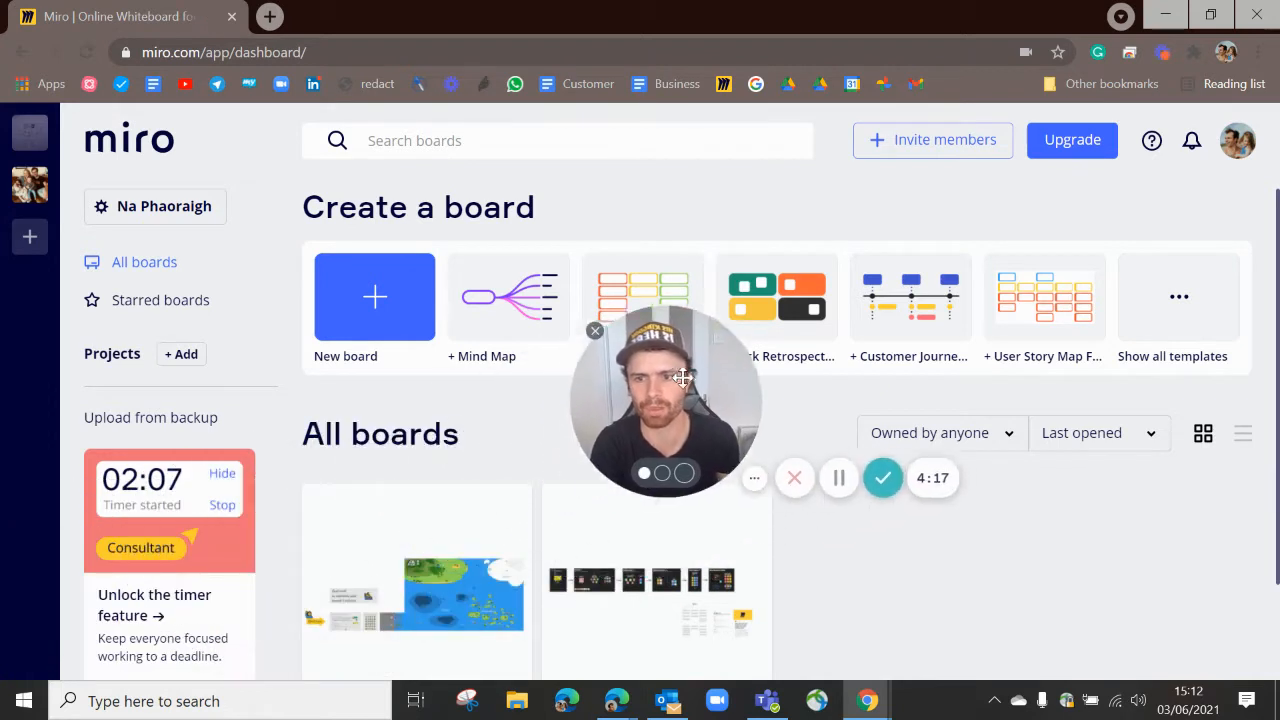
- Dismiss the timer feature upgrade offer on the dashboard
{"action": "scroll", "coordinate": [214, 543], "scroll_direction": "down", "scroll_amount": 3}
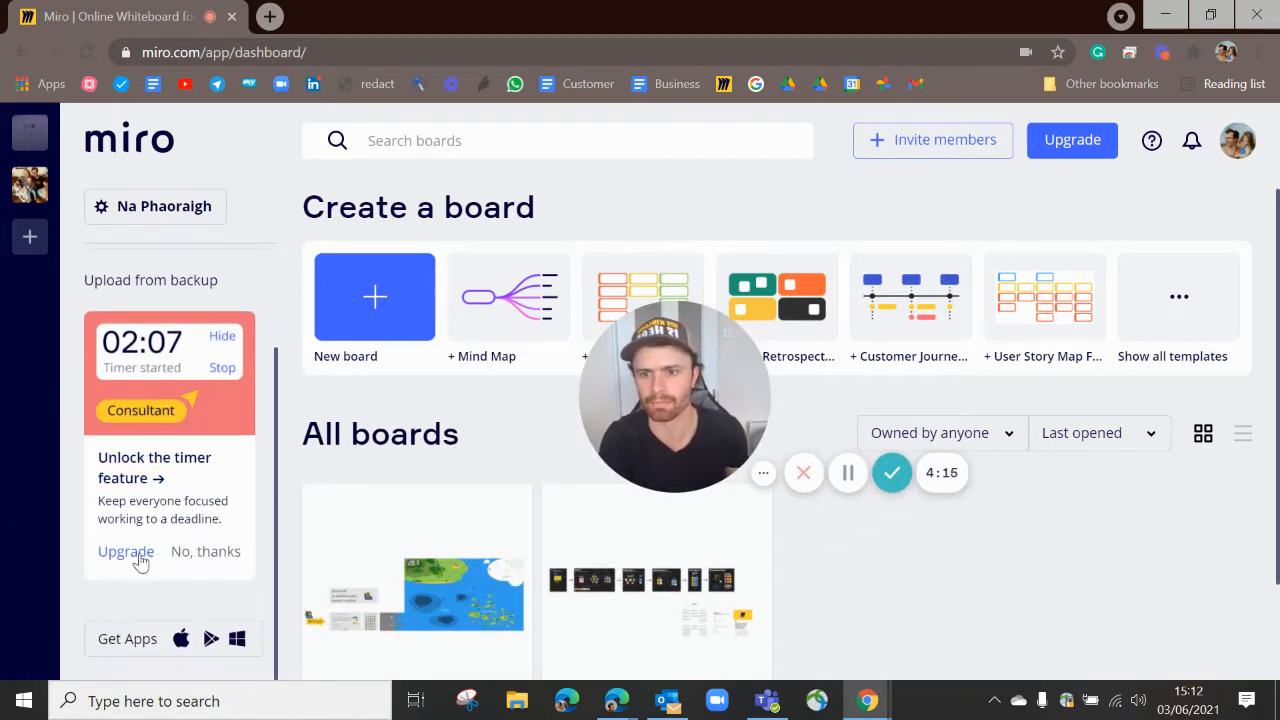
{"action": "left_click", "coordinate": [200, 551]}
{"action": "left_click_drag", "start_coordinate": [585, 440], "coordinate": [34, 582]}
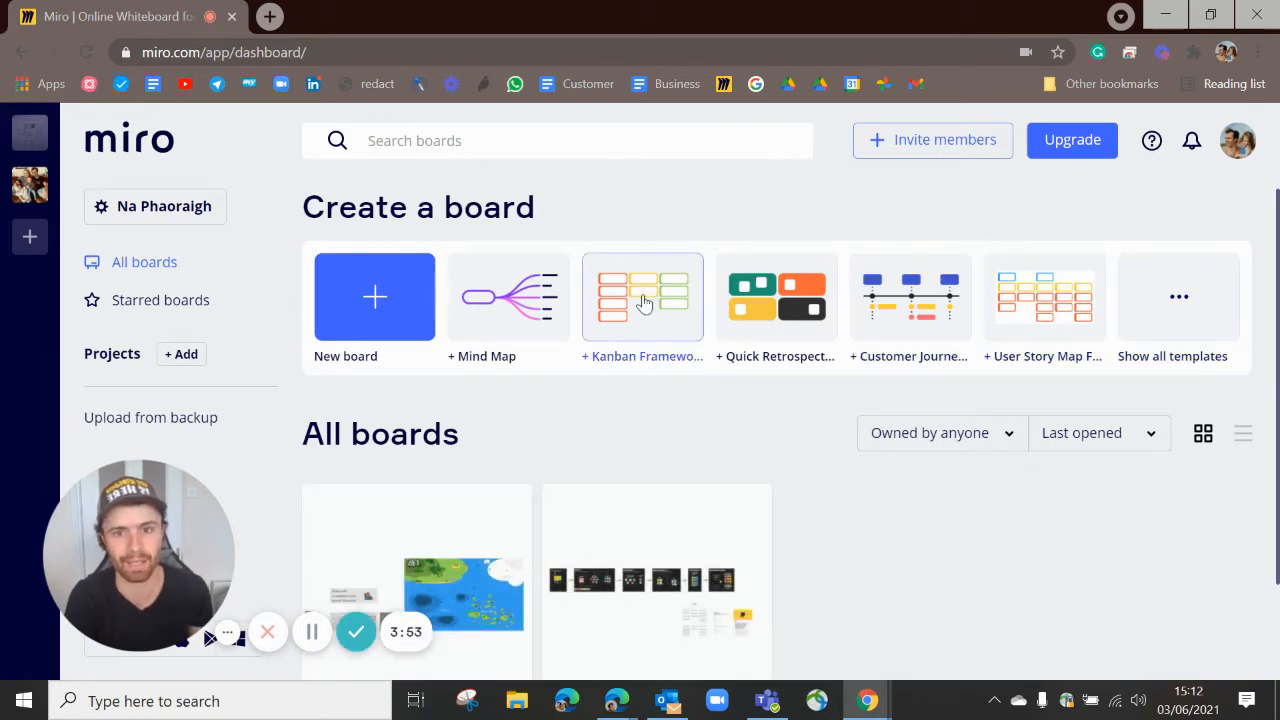
- Create a new blank shared board and close the template picker without choosing a template
{"action": "left_click", "coordinate": [410, 318]}
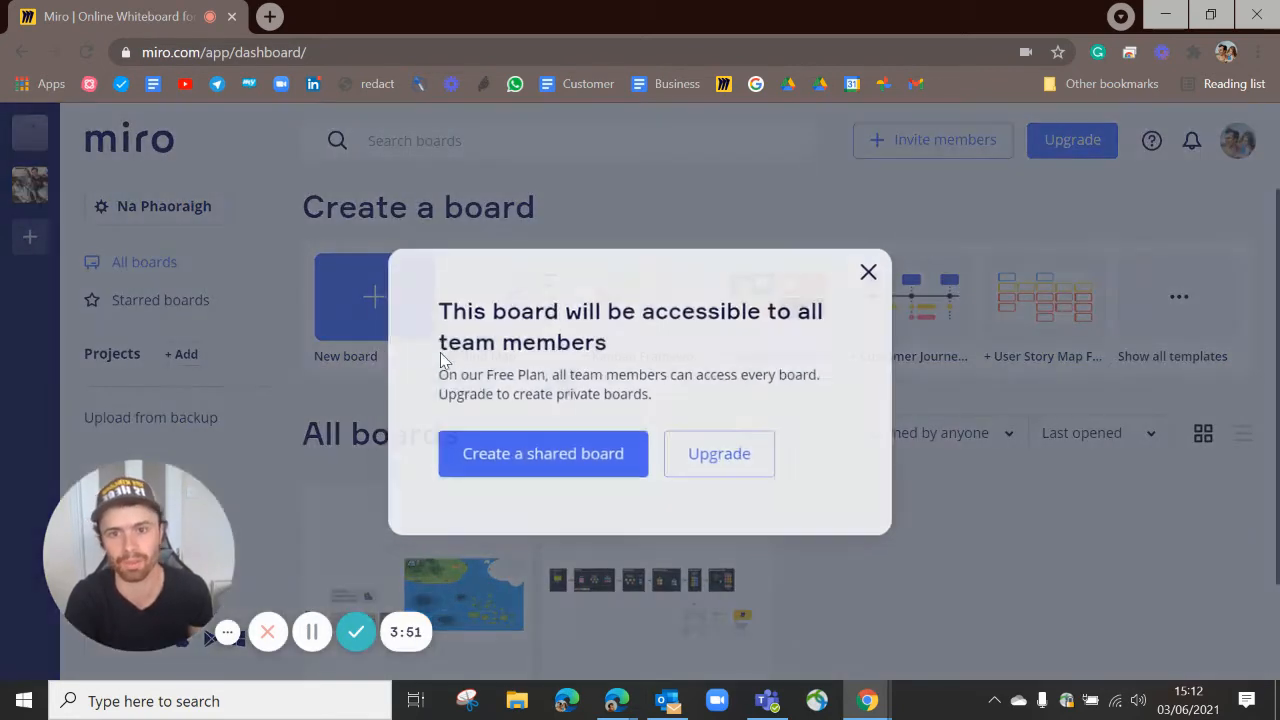
{"action": "left_click", "coordinate": [550, 455]}
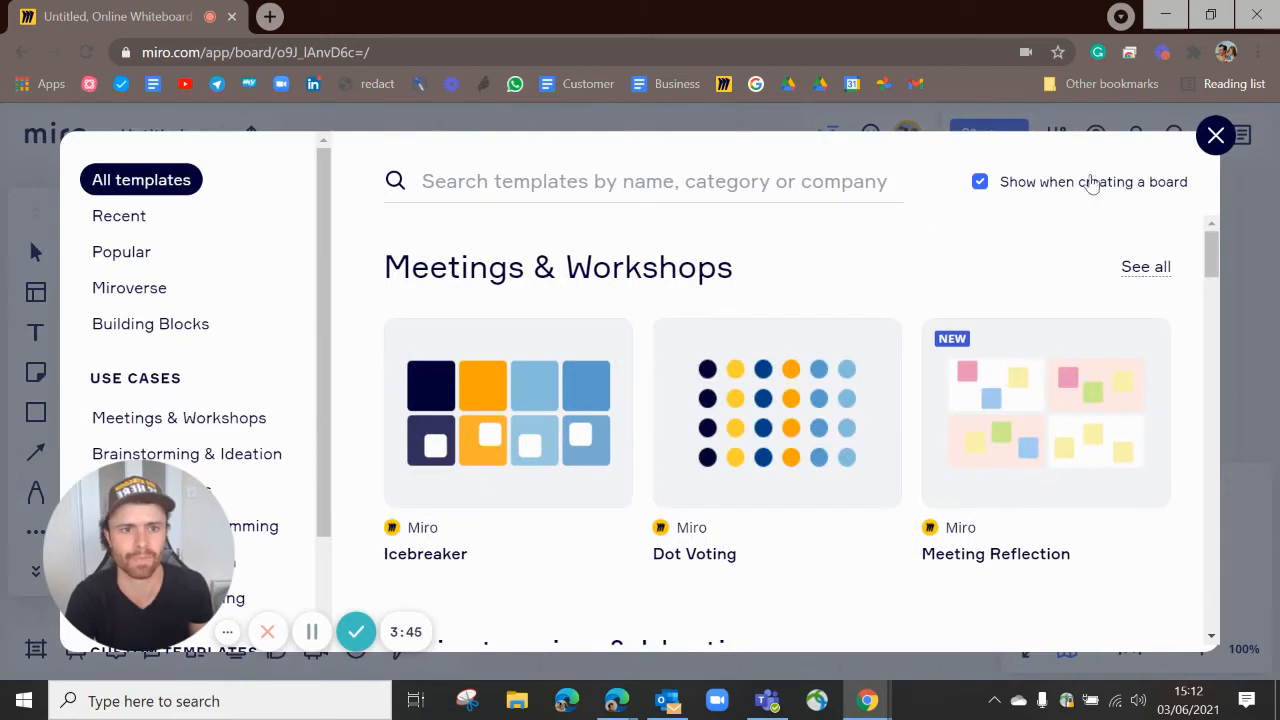
{"action": "scroll", "coordinate": [1107, 220], "scroll_direction": "down", "scroll_amount": 3}
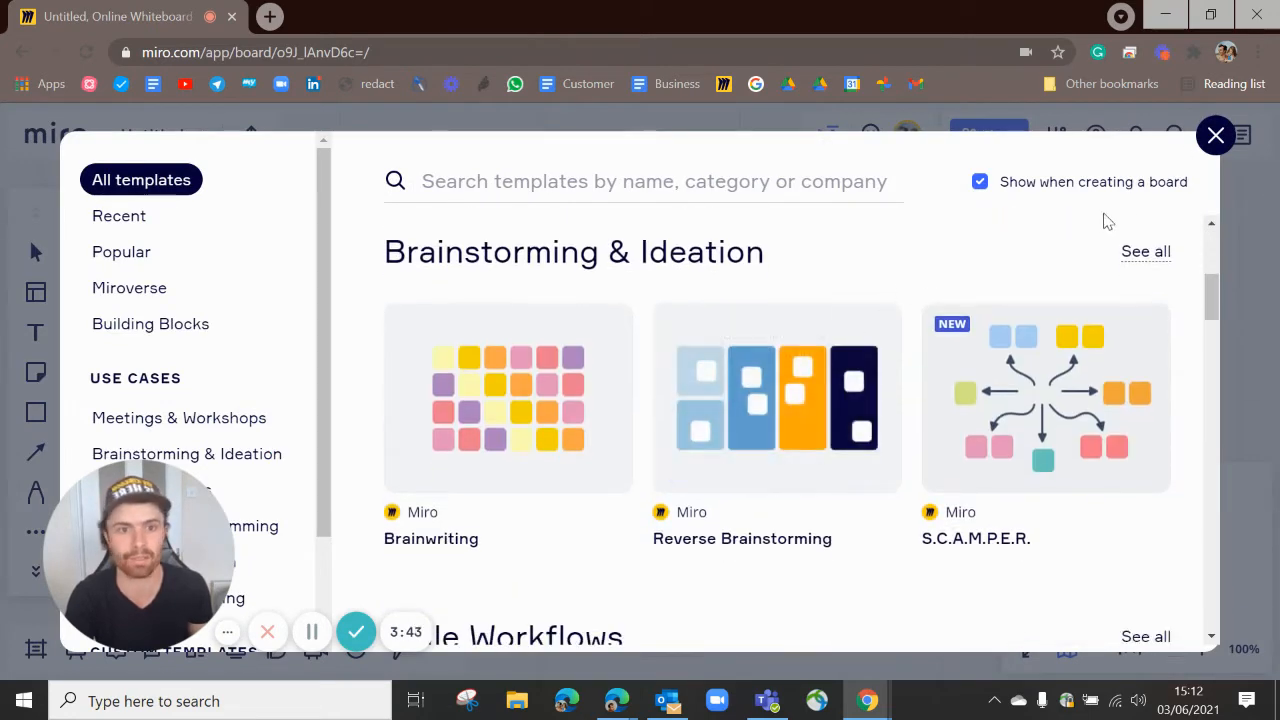
{"action": "left_click", "coordinate": [1216, 137]}
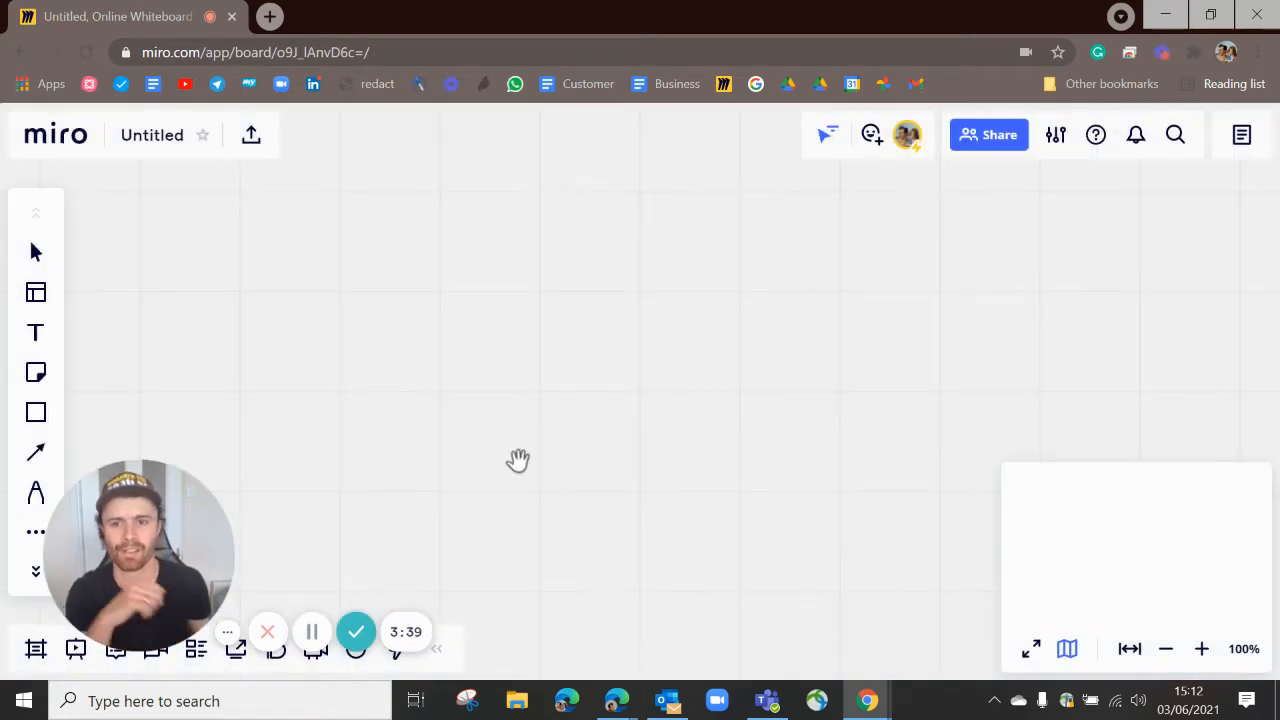
- View the navigation mode option in the board settings and check zooming on the empty canvas
{"action": "left_click_drag", "start_coordinate": [246, 533], "coordinate": [470, 260]}
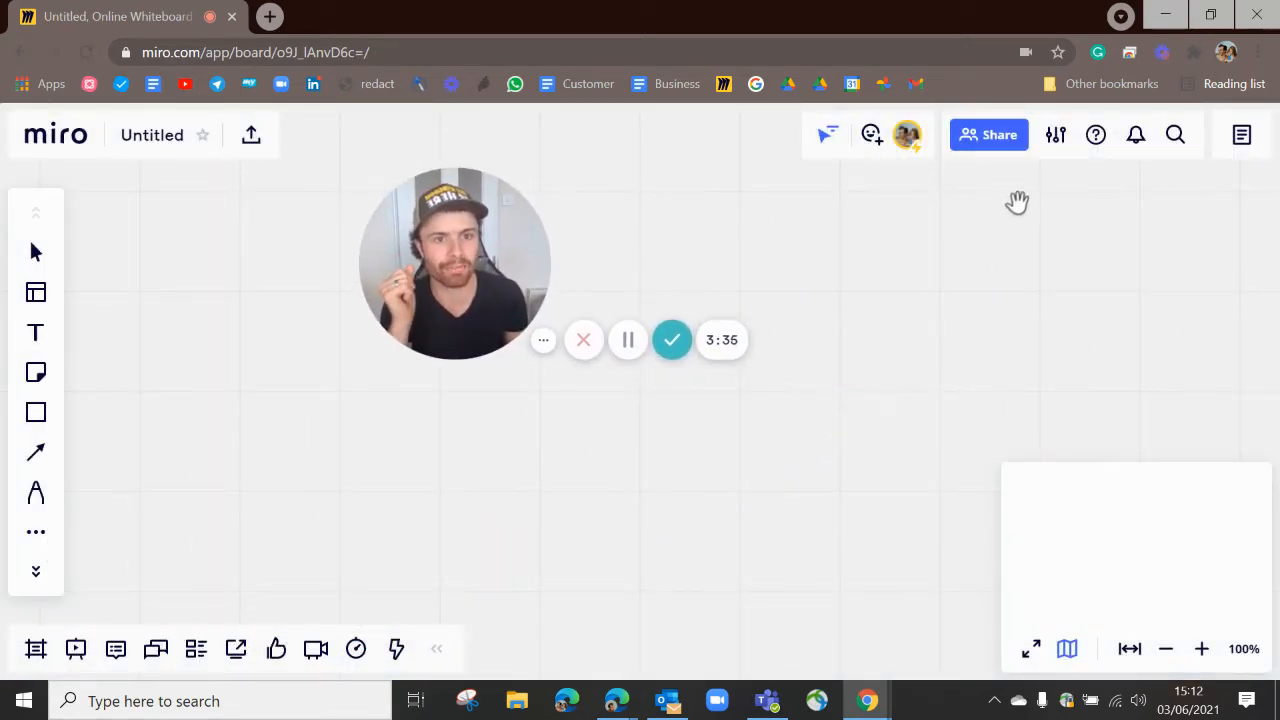
{"action": "left_click", "coordinate": [1055, 140]}
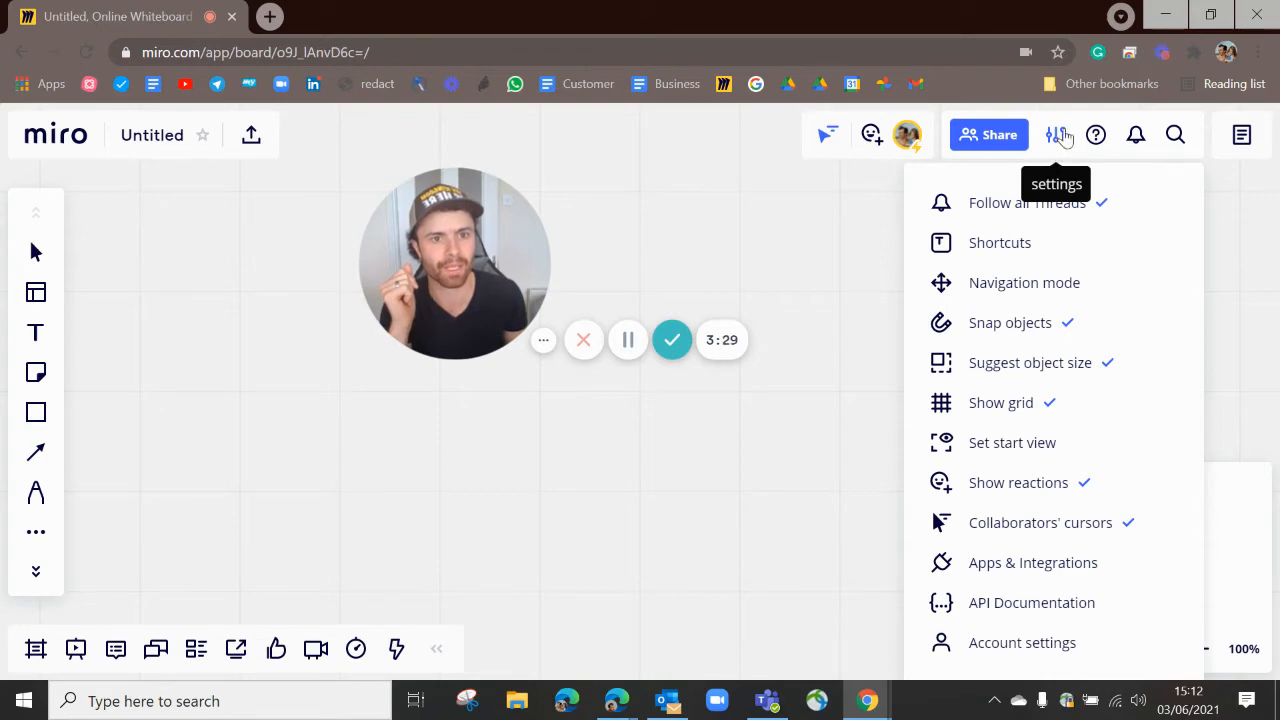
{"action": "left_click", "coordinate": [1001, 284]}
{"action": "left_click_drag", "start_coordinate": [417, 281], "coordinate": [256, 346]}
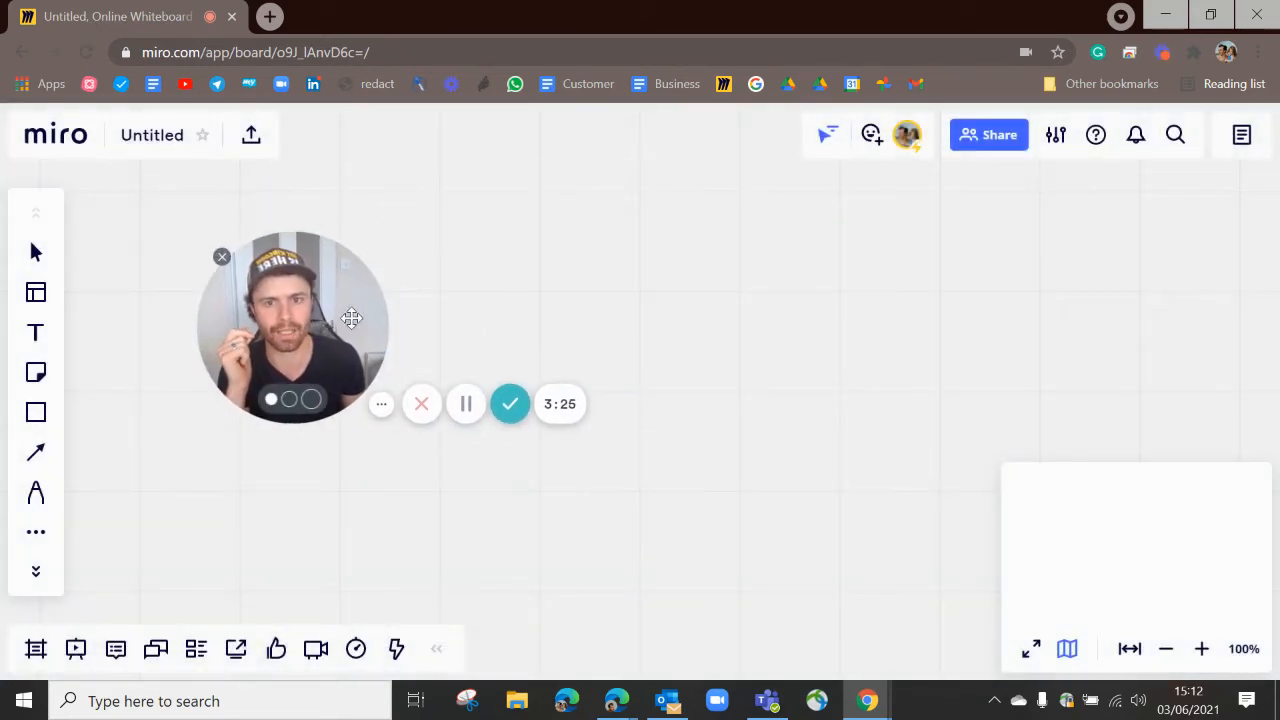
{"action": "left_click_drag", "start_coordinate": [351, 318], "coordinate": [994, 297]}
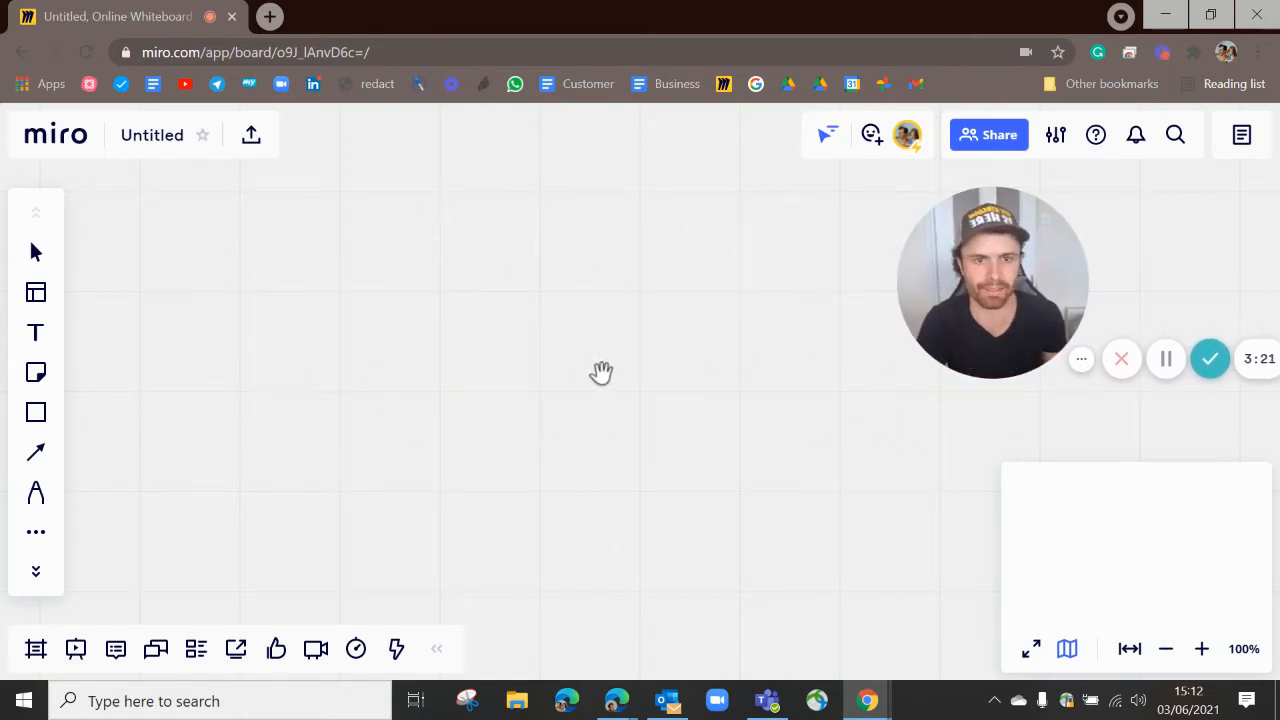
{"action": "scroll", "coordinate": [601, 372], "scroll_direction": "up", "scroll_amount": 5}
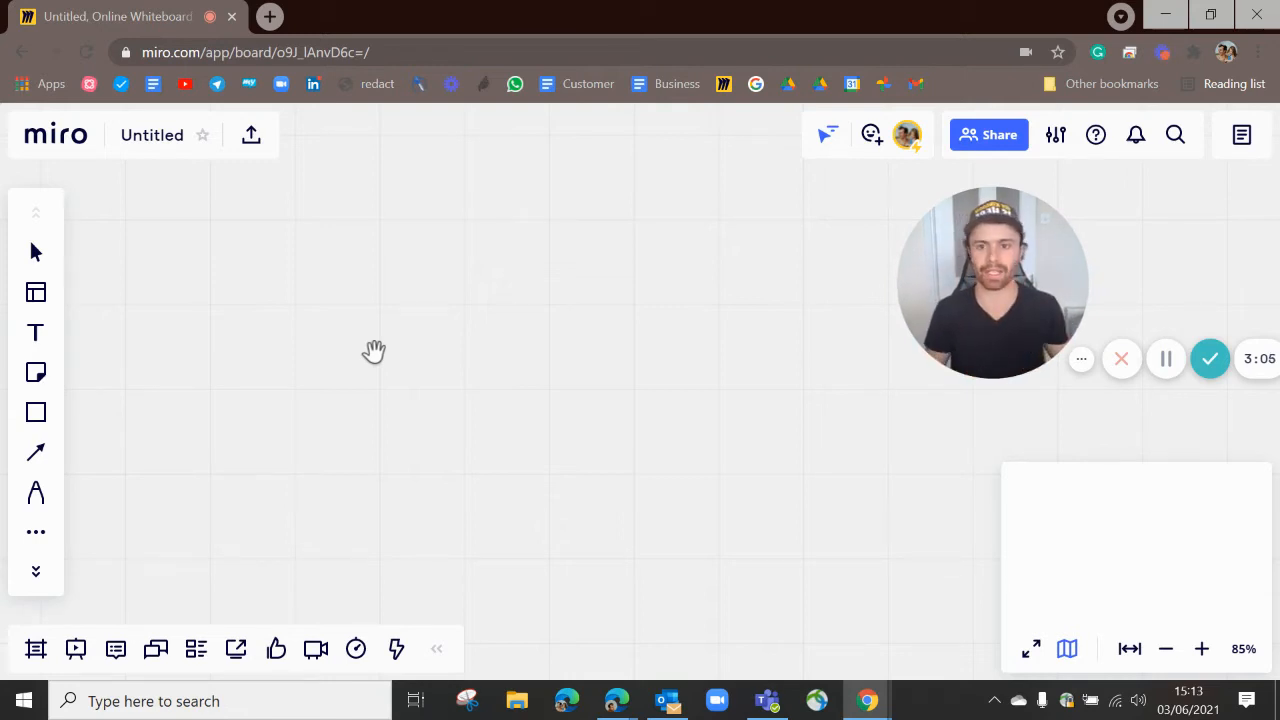
- Add a custom-ratio frame to the middle of the empty board
{"action": "key", "text": "f"}
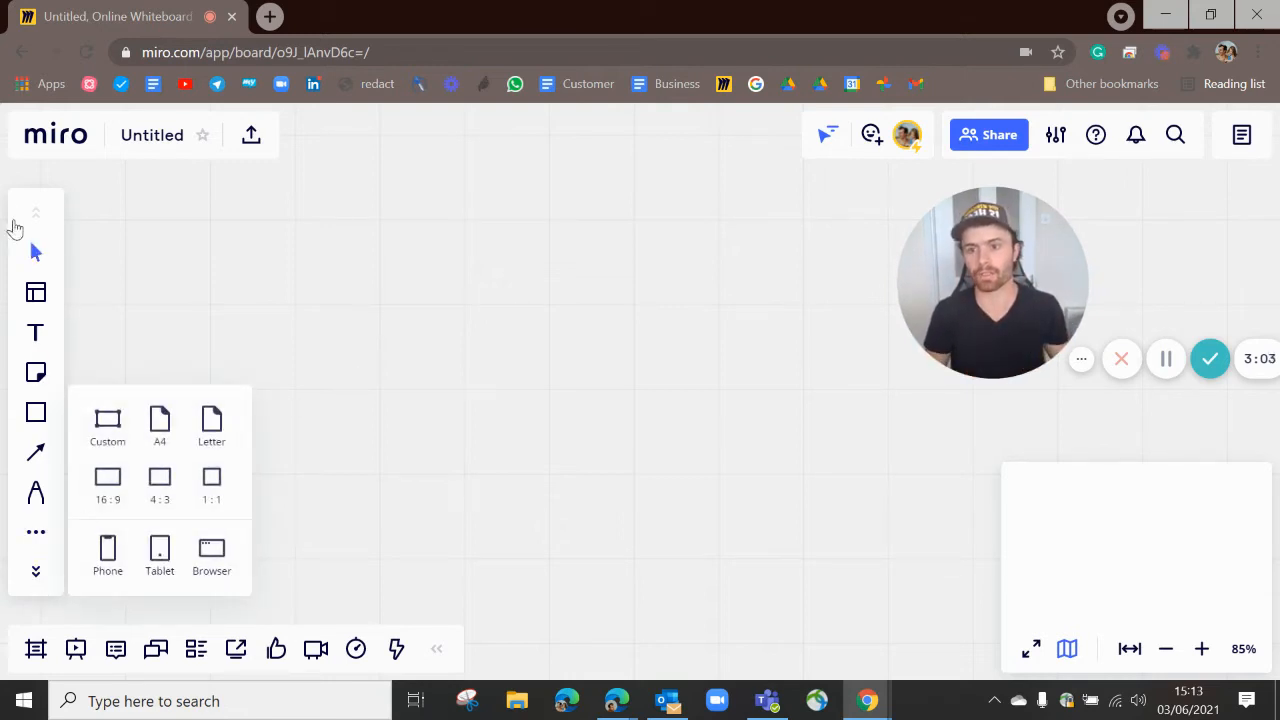
{"action": "left_click", "coordinate": [36, 573]}
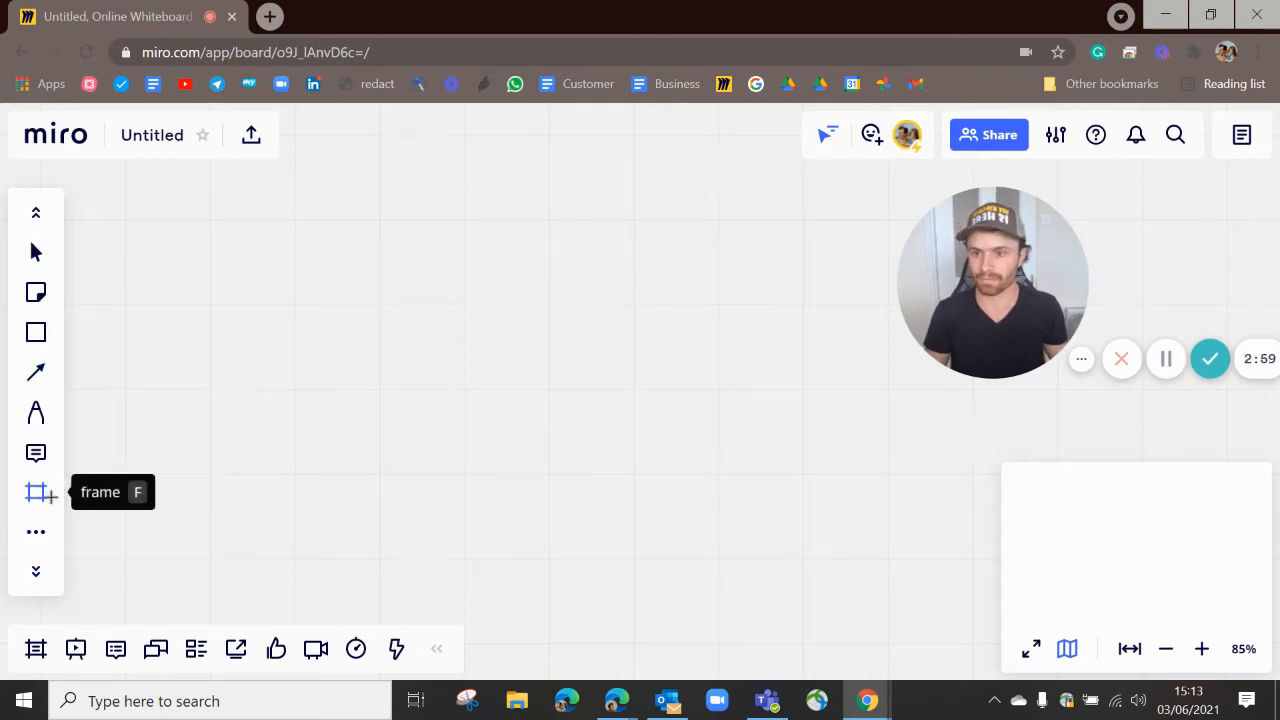
{"action": "left_click", "coordinate": [36, 492]}
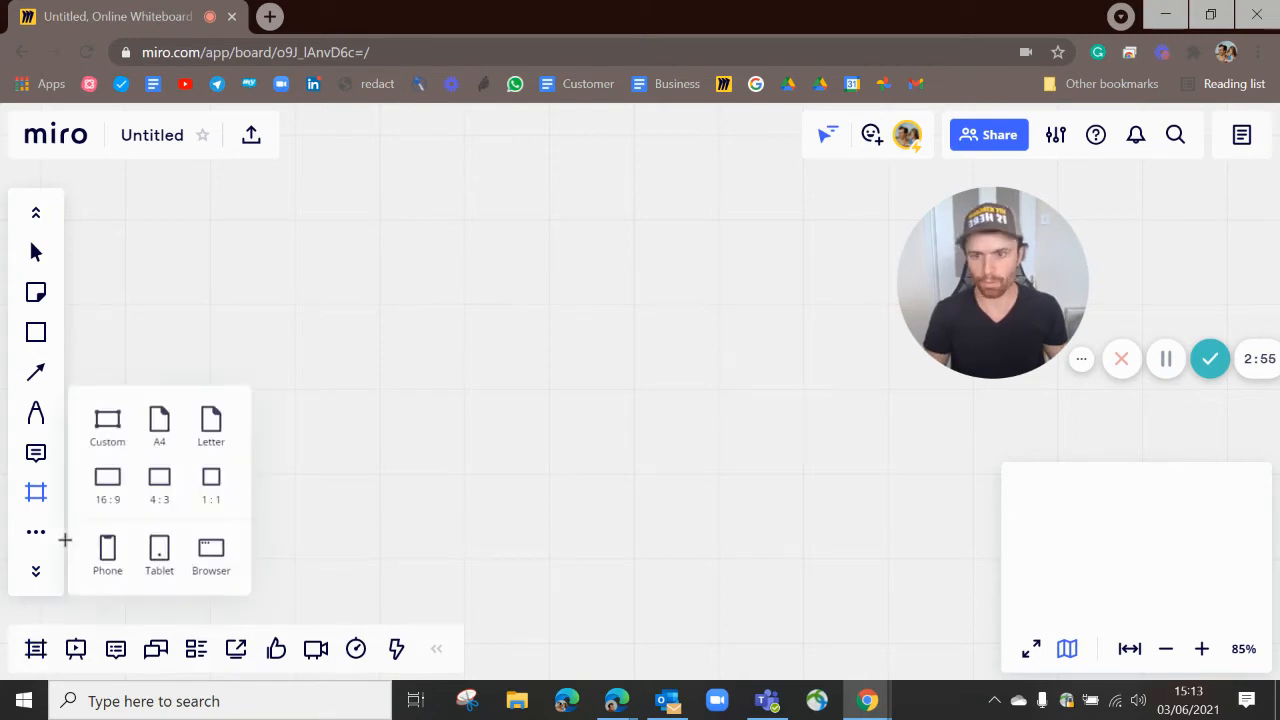
{"action": "left_click", "coordinate": [109, 424]}
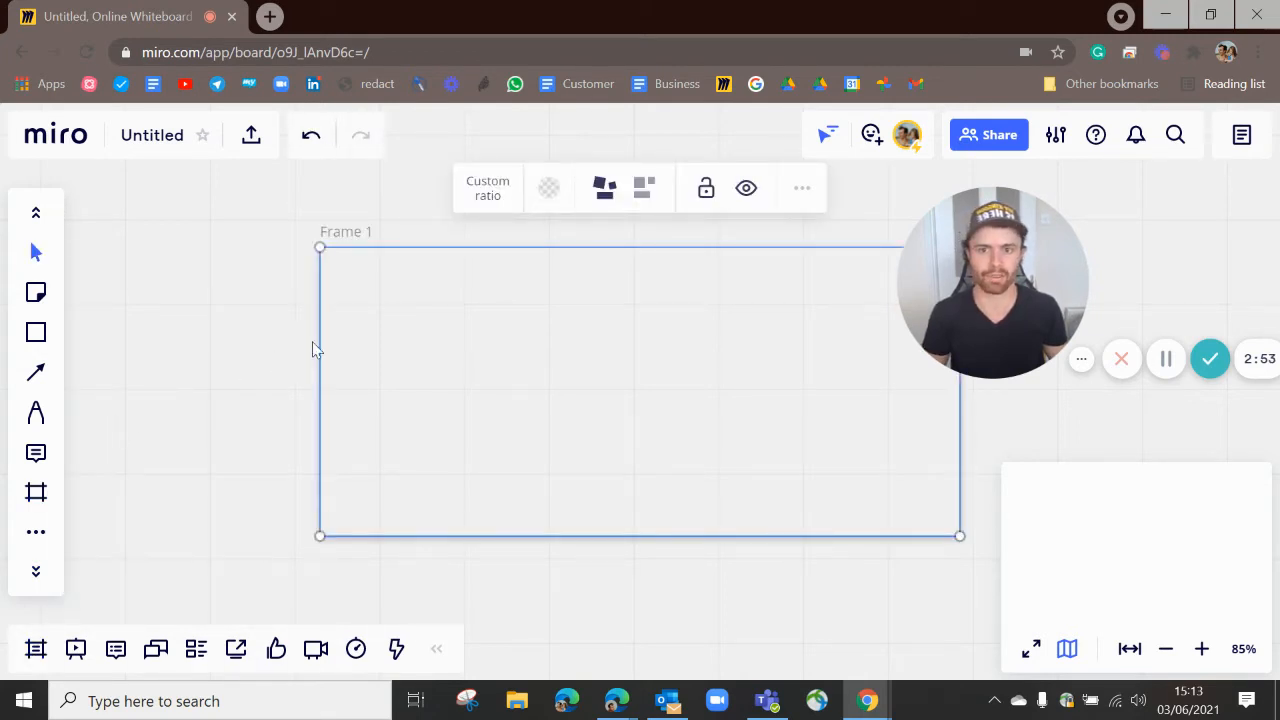
- Rename the frame as "Youtube video frame 1"
{"action": "double_click", "coordinate": [334, 231]}
{"action": "type", "text": "Y"}
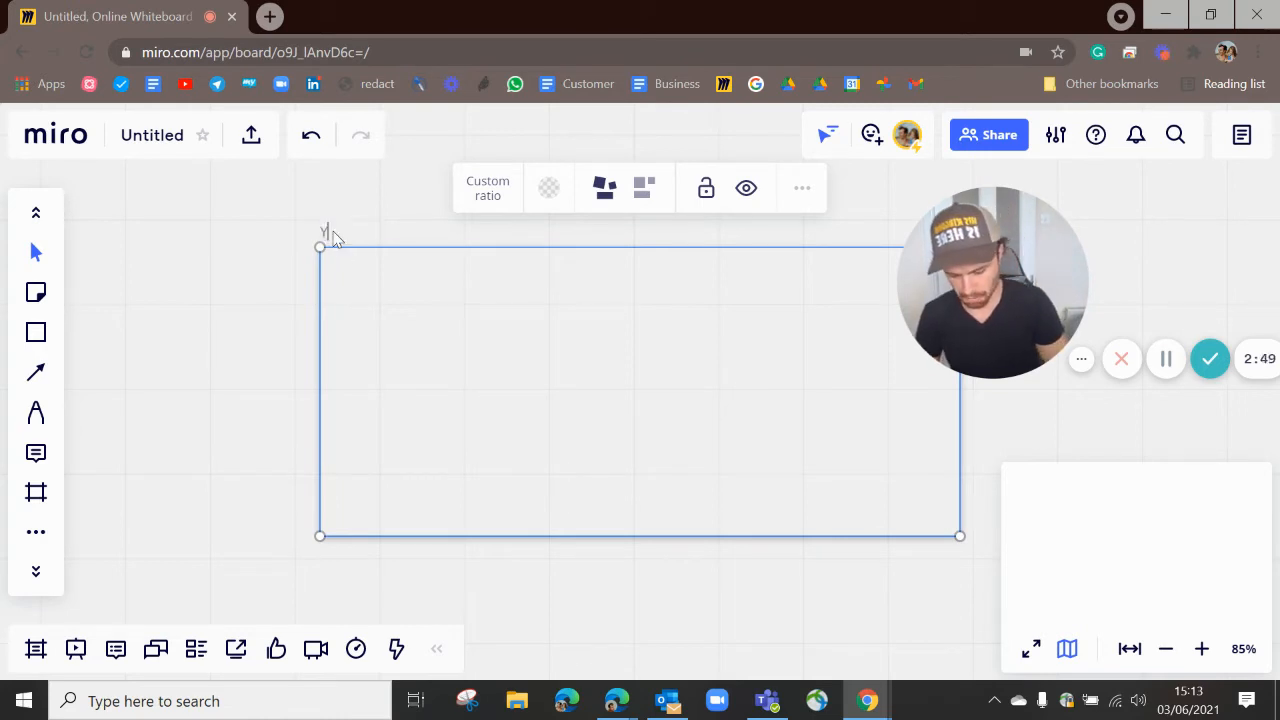
{"action": "type", "text": "outube video frame 1"}
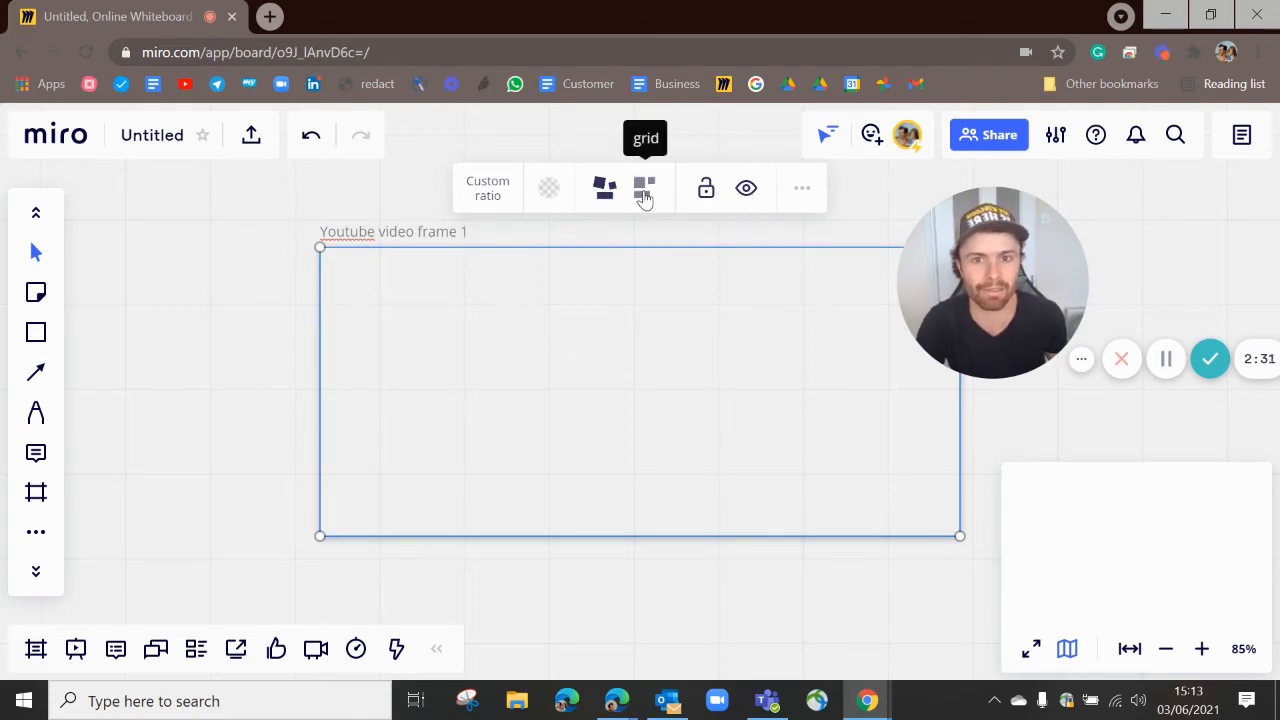
- Fill the frame's background with lime green and deselect the frame
{"action": "left_click", "coordinate": [548, 192]}
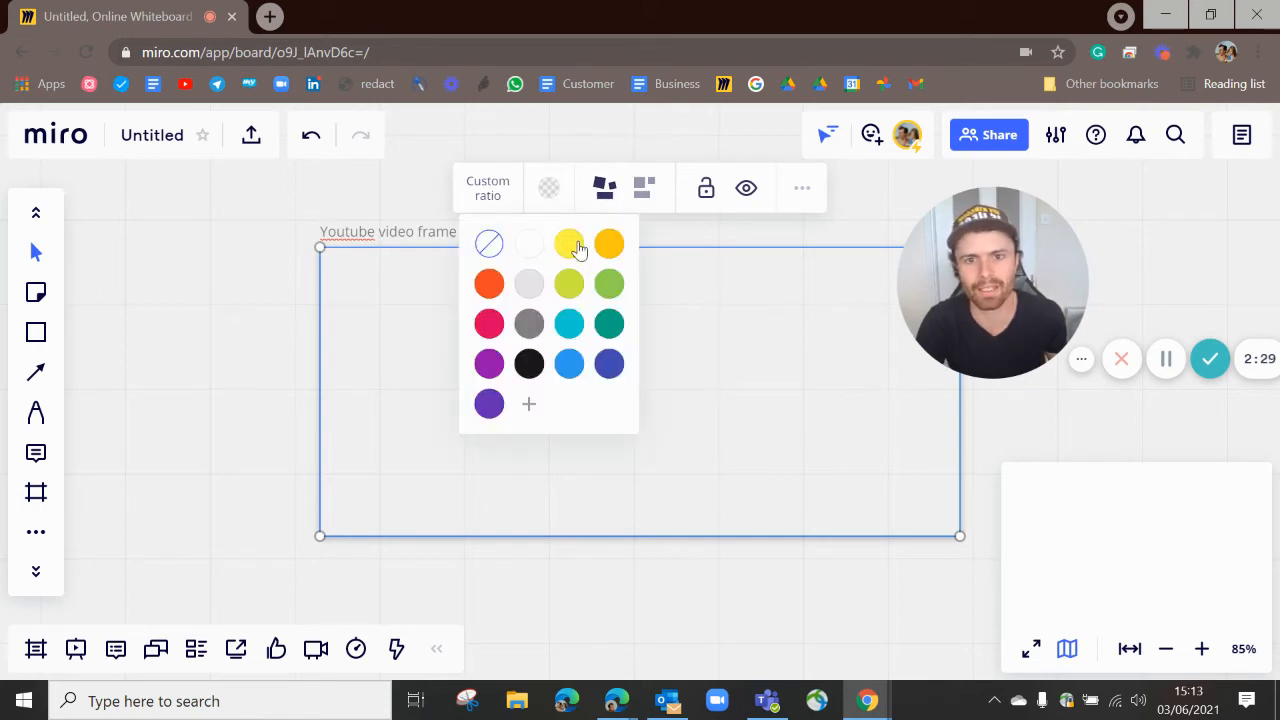
{"action": "left_click", "coordinate": [569, 285]}
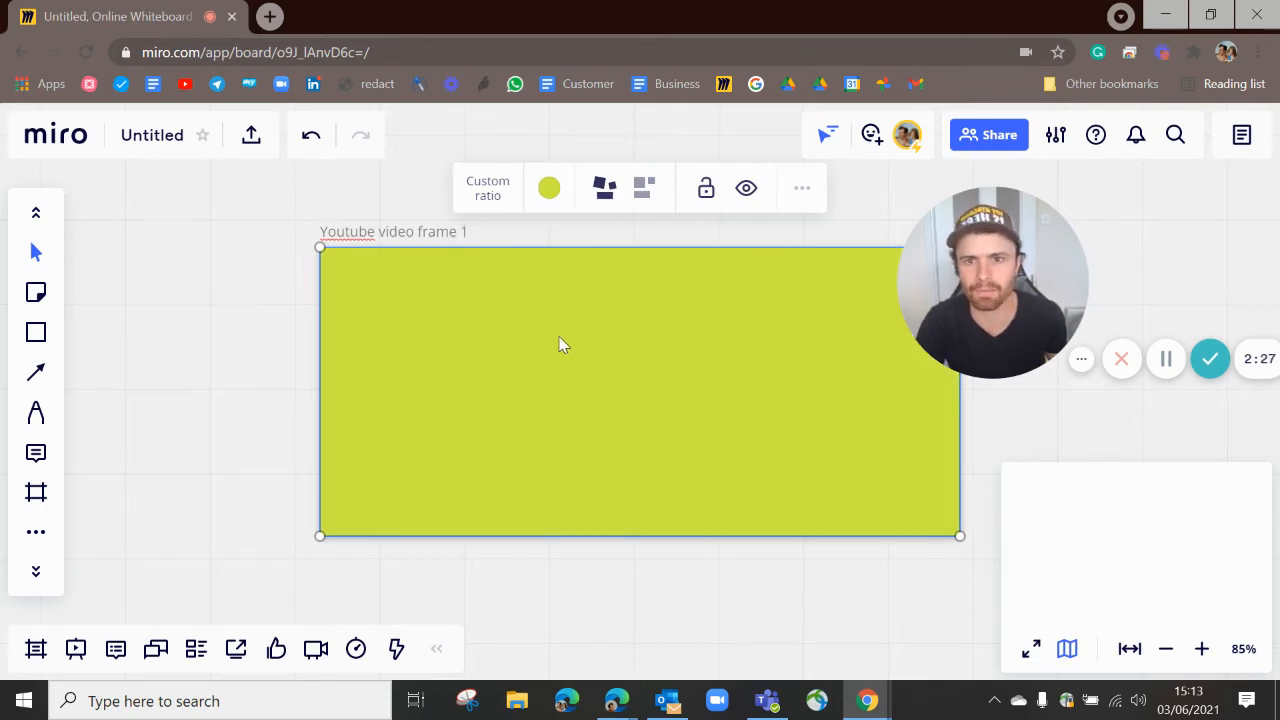
{"action": "left_click", "coordinate": [503, 314]}
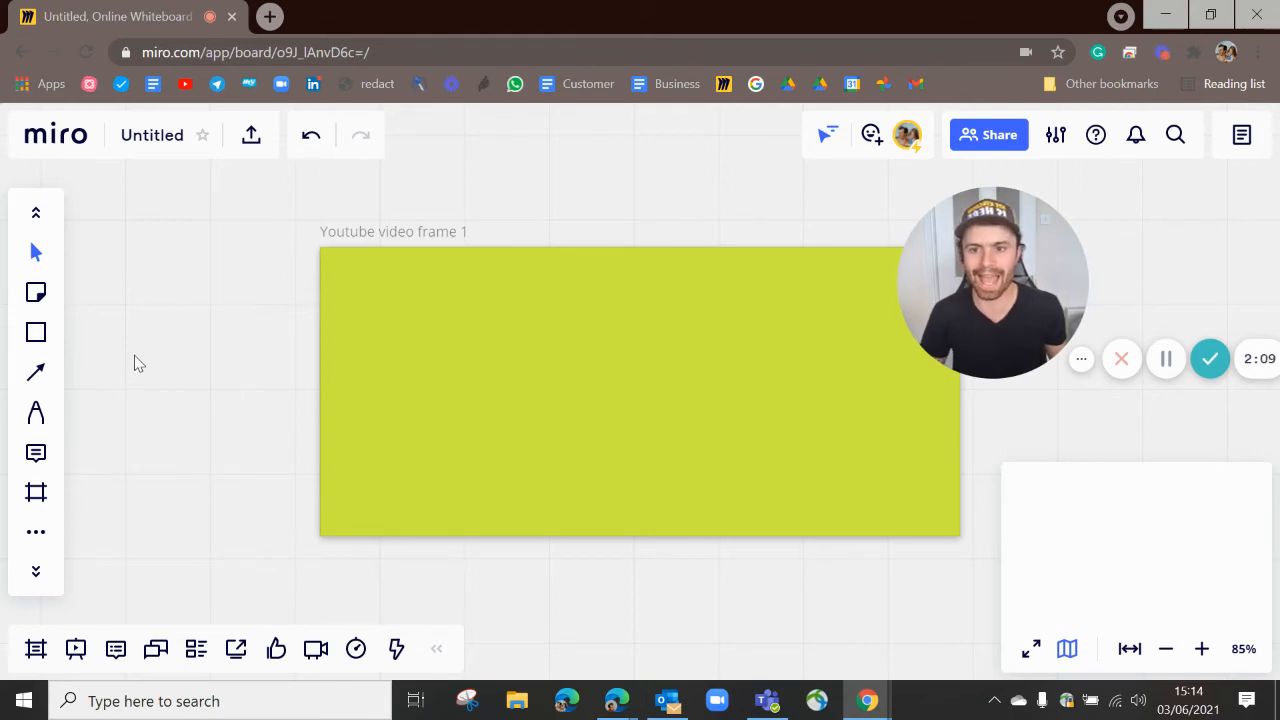
- Add a yellow sticky note reading "hello" near the frame's upper-left corner and shift it slightly down and left
{"action": "key", "text": "n"}
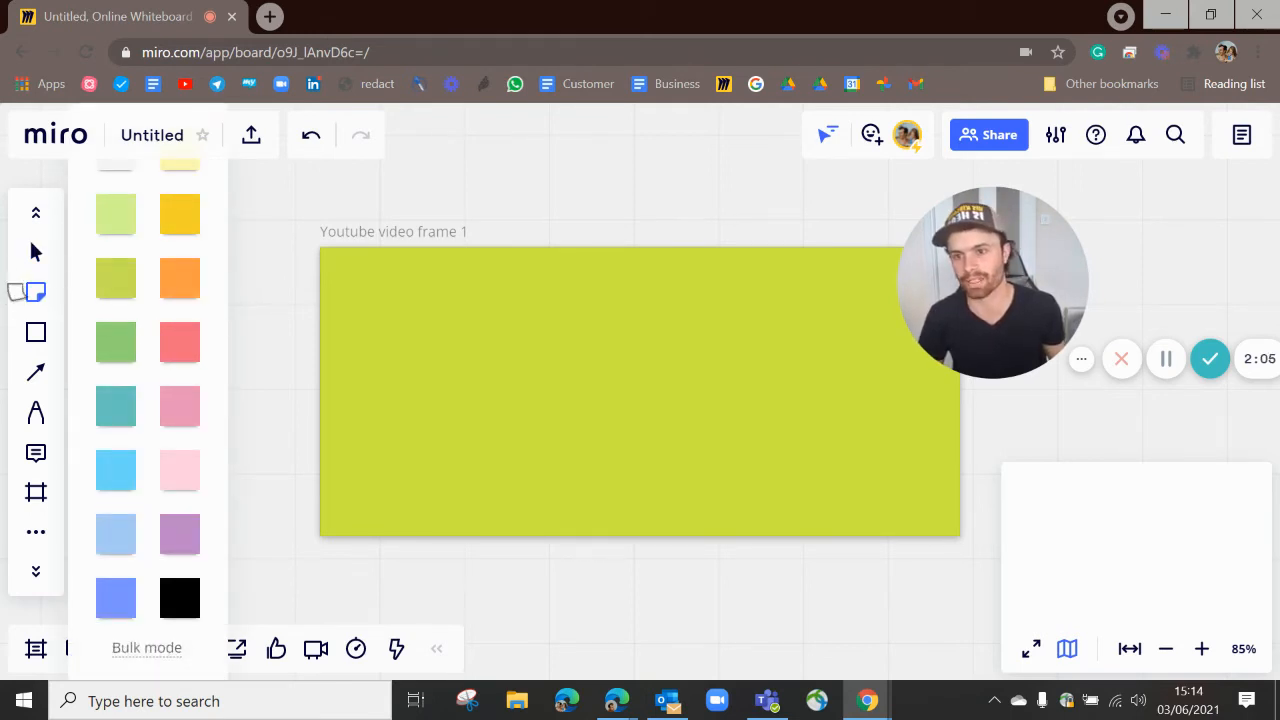
{"action": "left_click", "coordinate": [428, 326]}
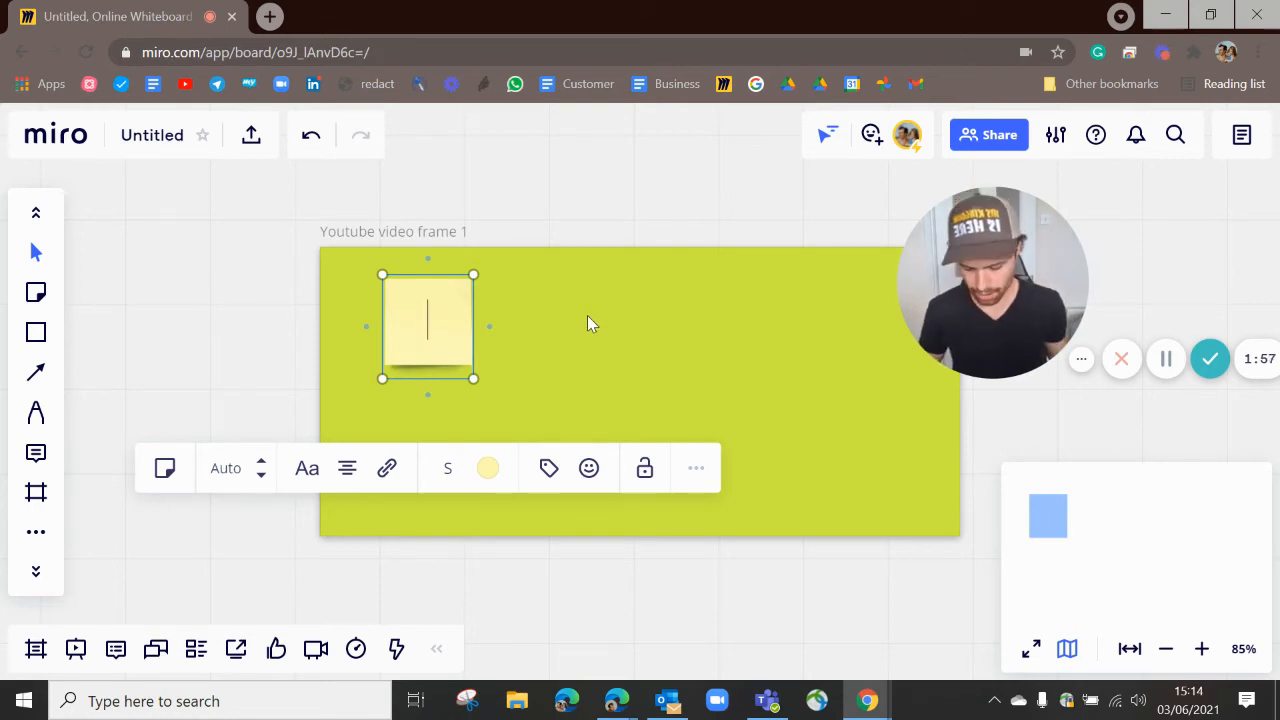
{"action": "type", "text": "n"}
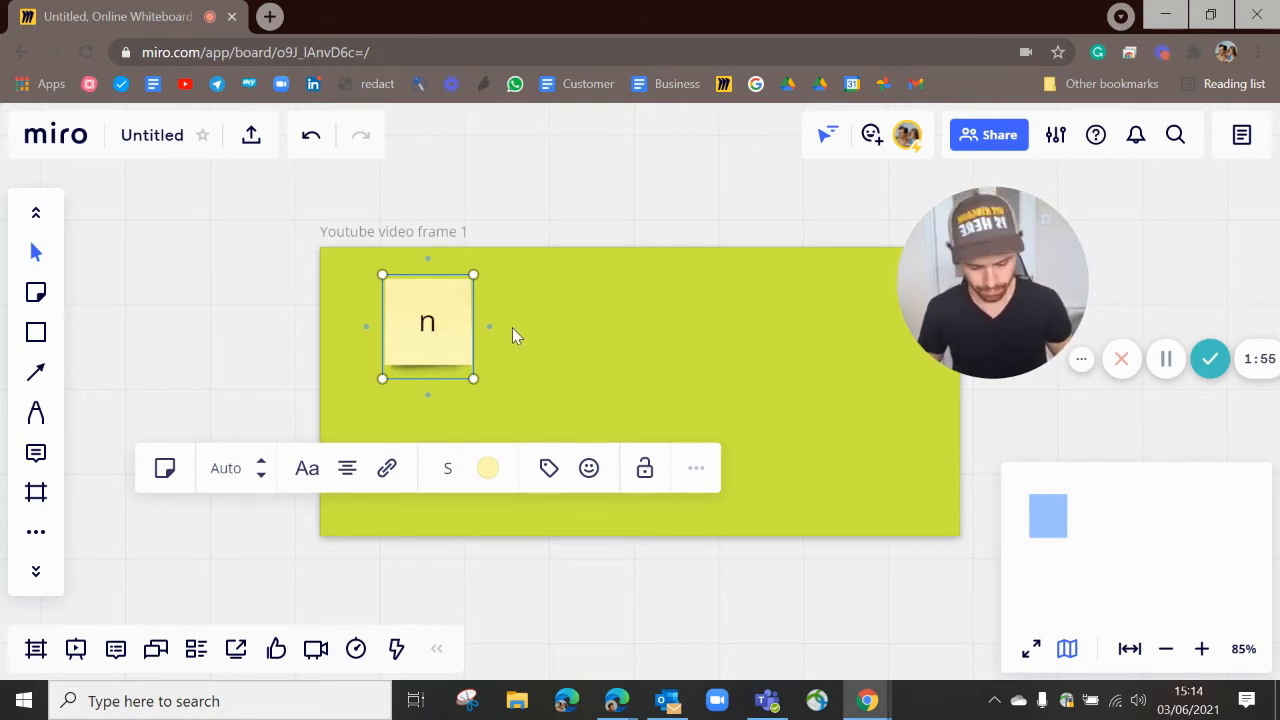
{"action": "key", "text": "BackSpace"}
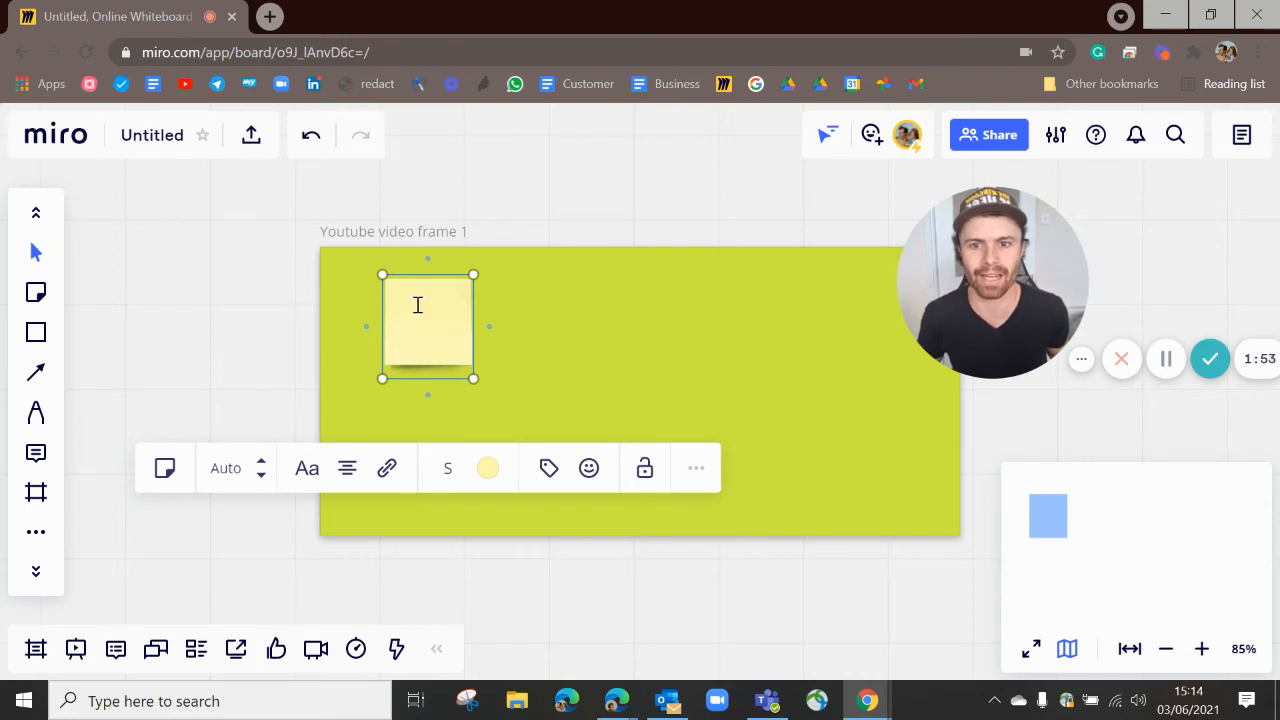
{"action": "type", "text": "hello"}
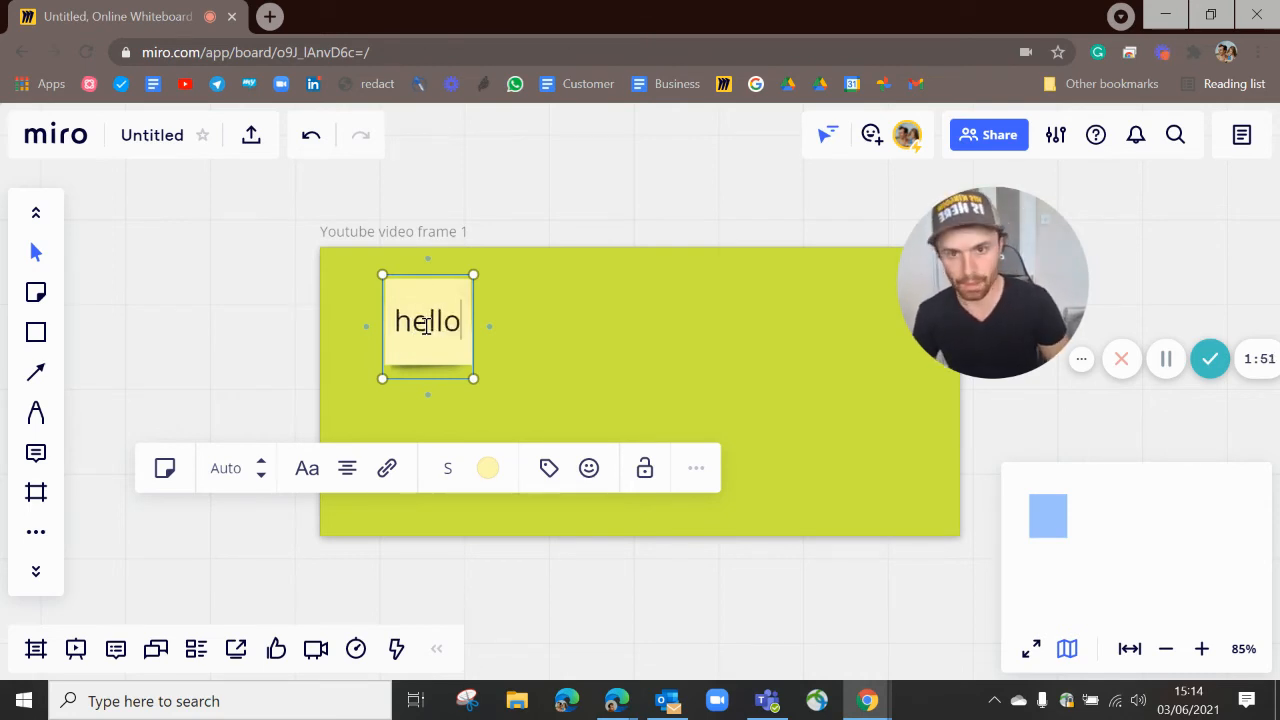
{"action": "left_click", "coordinate": [581, 320]}
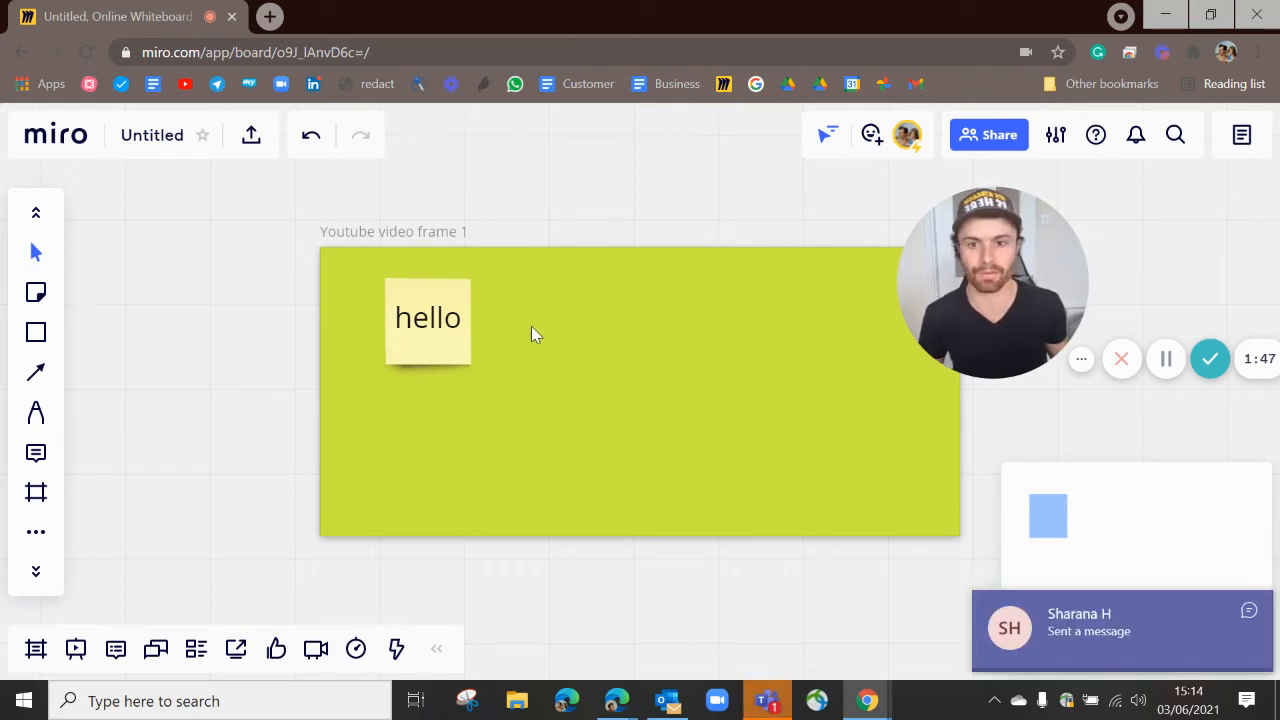
{"action": "left_click_drag", "start_coordinate": [457, 330], "coordinate": [428, 375]}
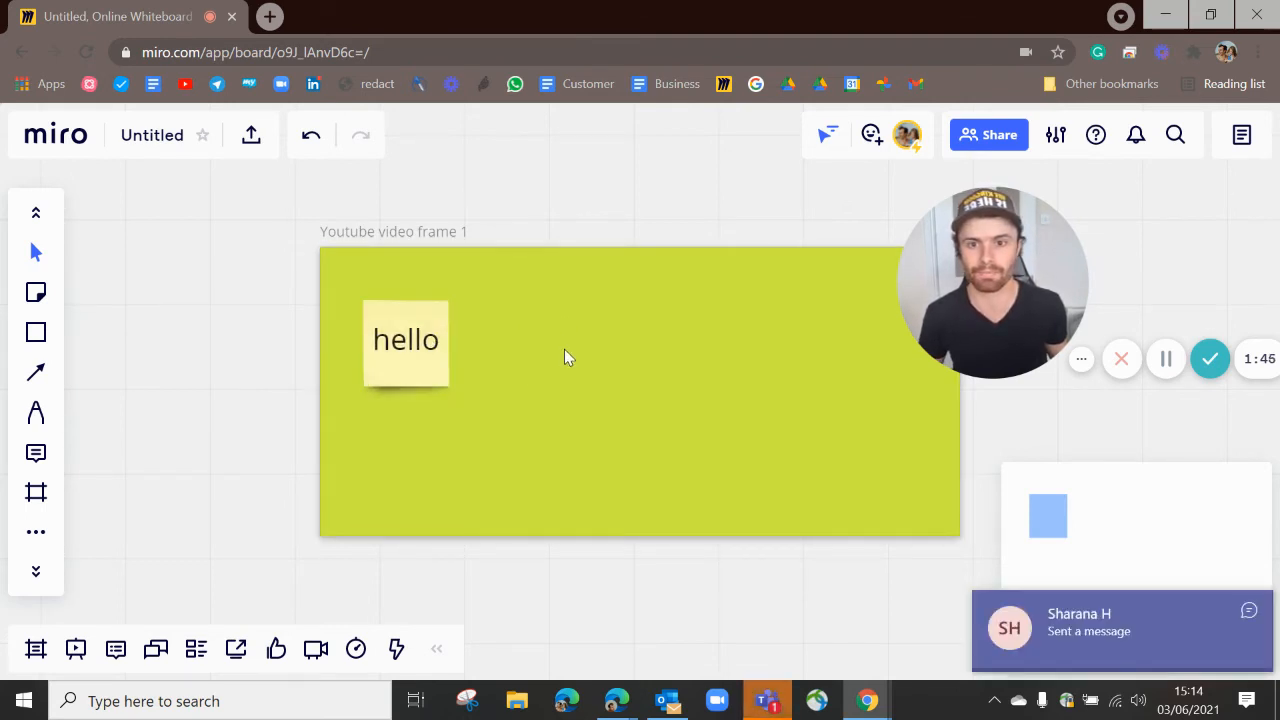
- Place a second, blank yellow sticky note inside the frame to the right of the "hello" note
{"action": "key", "text": "n"}
{"action": "left_click", "coordinate": [620, 334]}
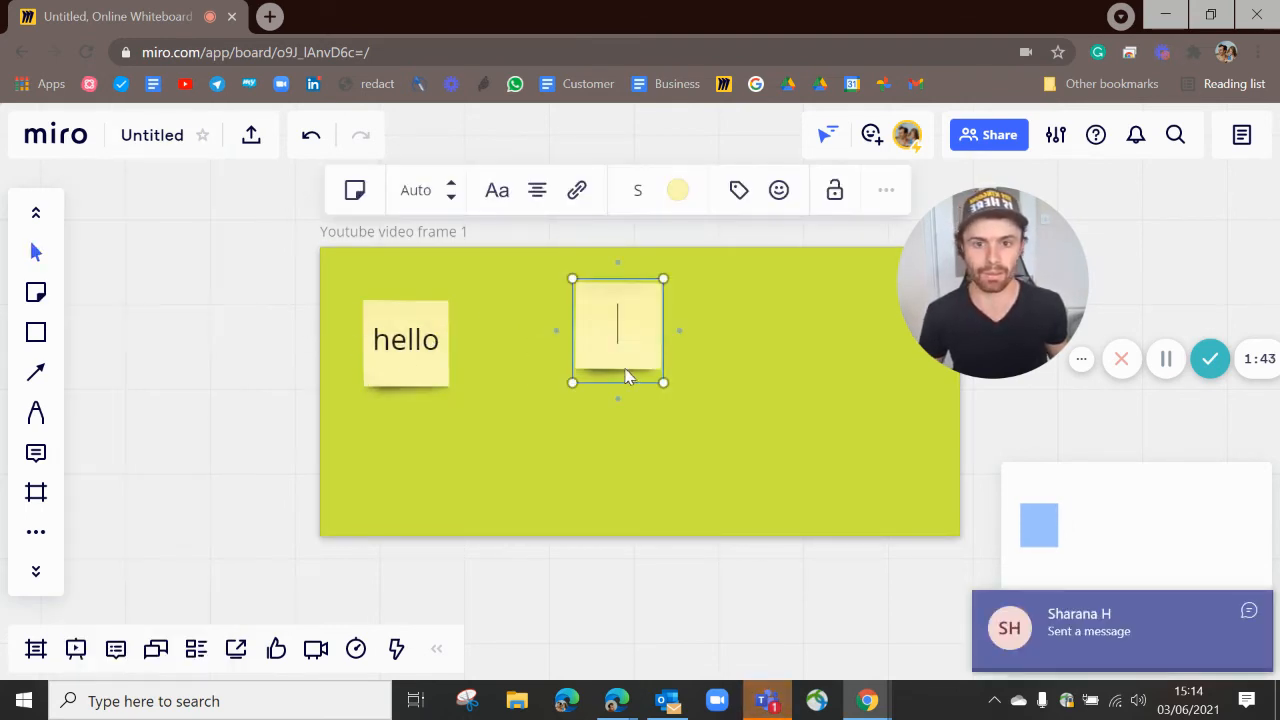
{"action": "left_click", "coordinate": [596, 366]}
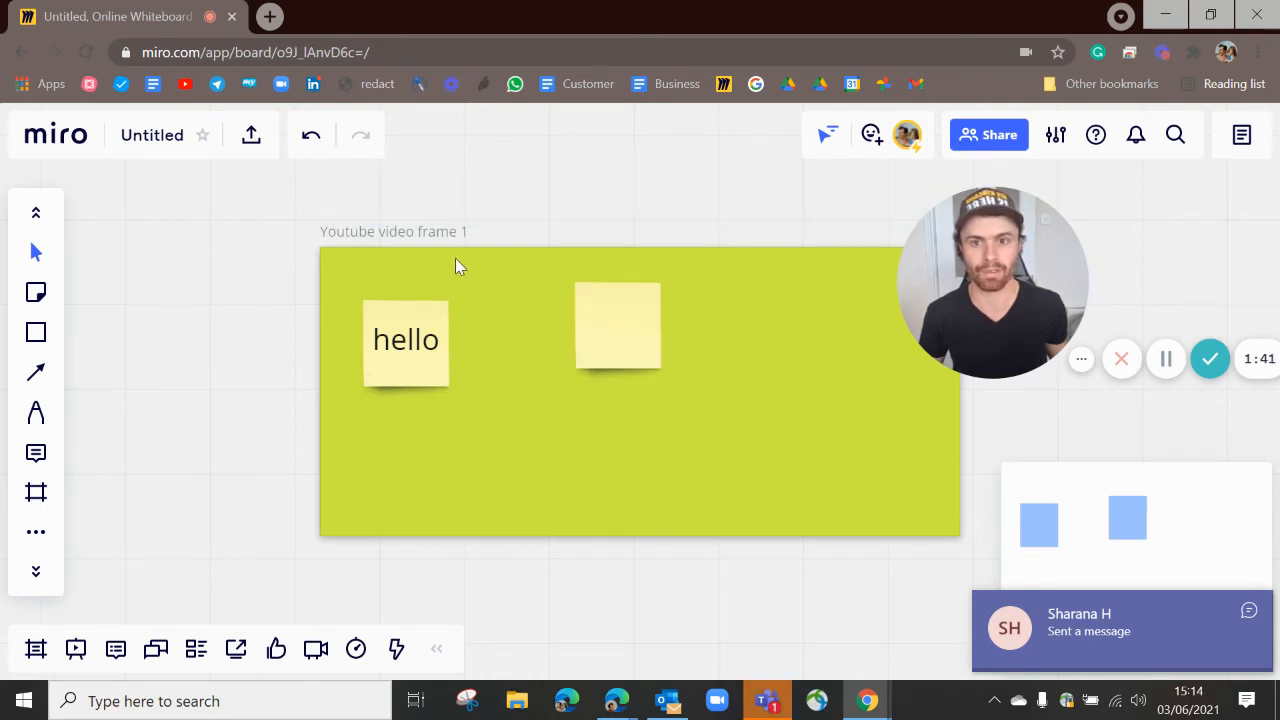
- Try the grid layout on the frame's sticky notes and switch the frame back to its free-form layout
{"action": "left_click", "coordinate": [342, 258]}
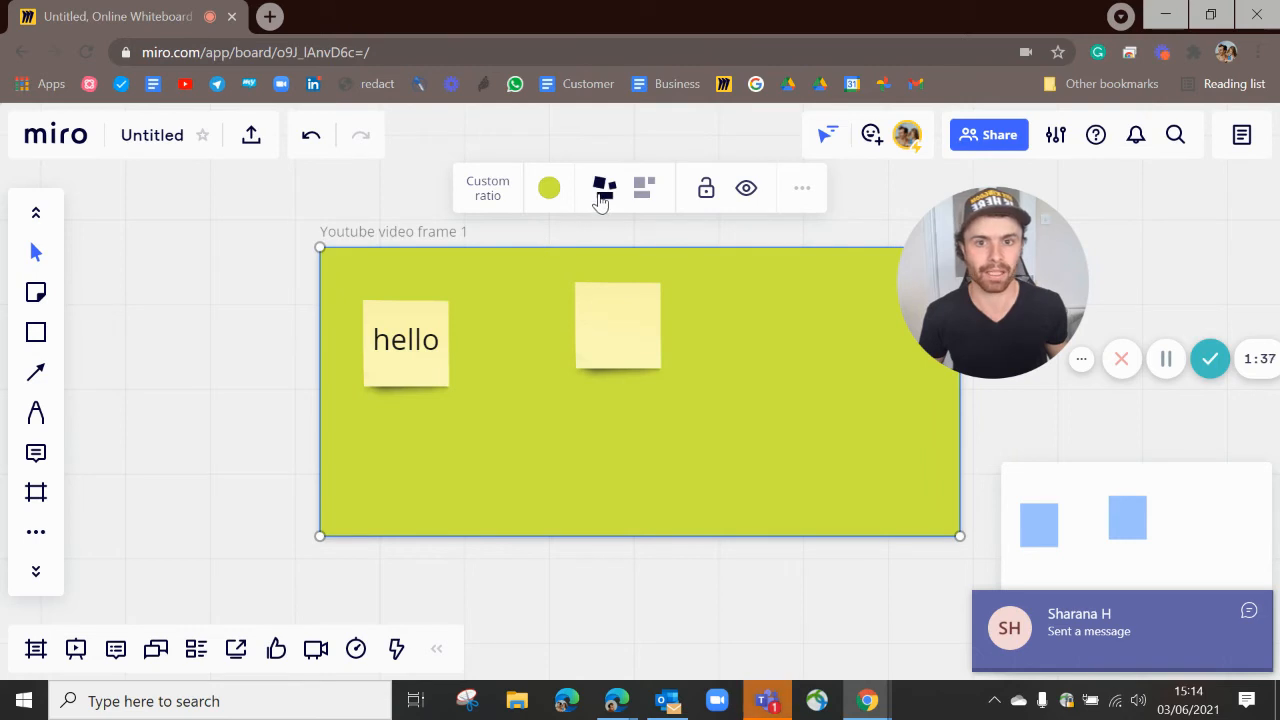
{"action": "left_click", "coordinate": [641, 189]}
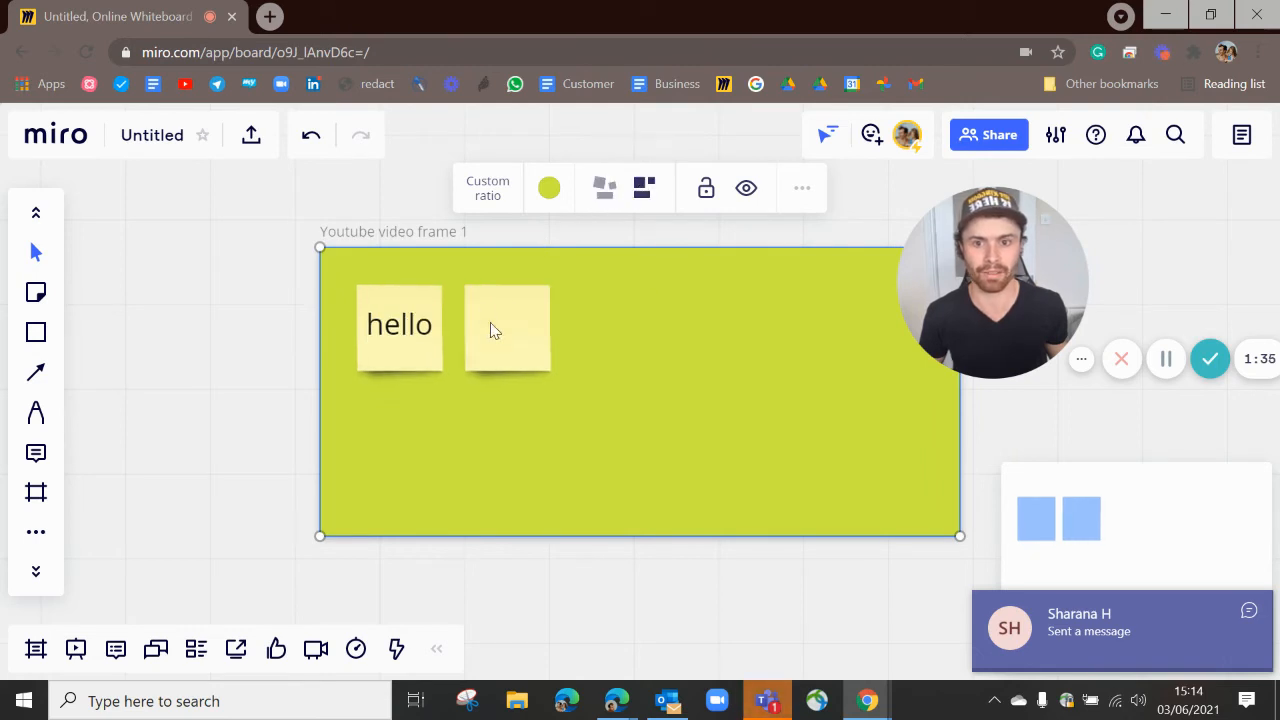
{"action": "left_click", "coordinate": [604, 190]}
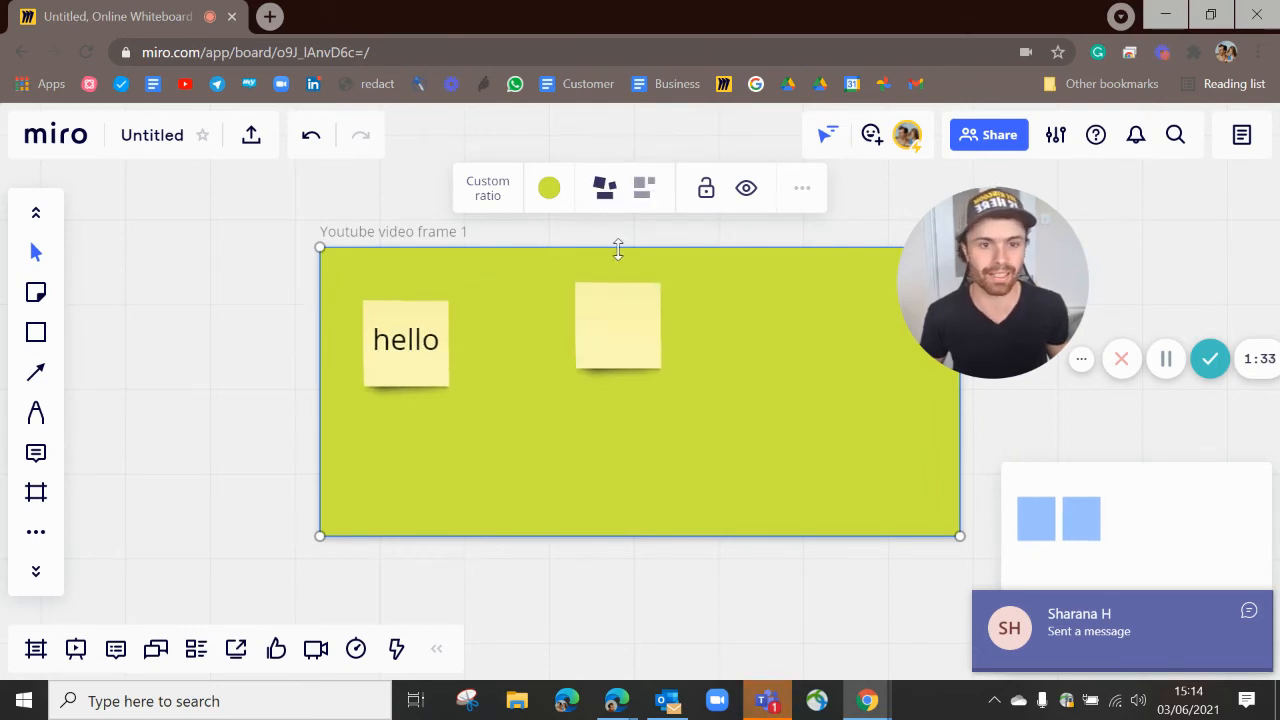
- Convert the blank sticky note inside the frame into a text object
{"action": "left_click", "coordinate": [735, 341]}
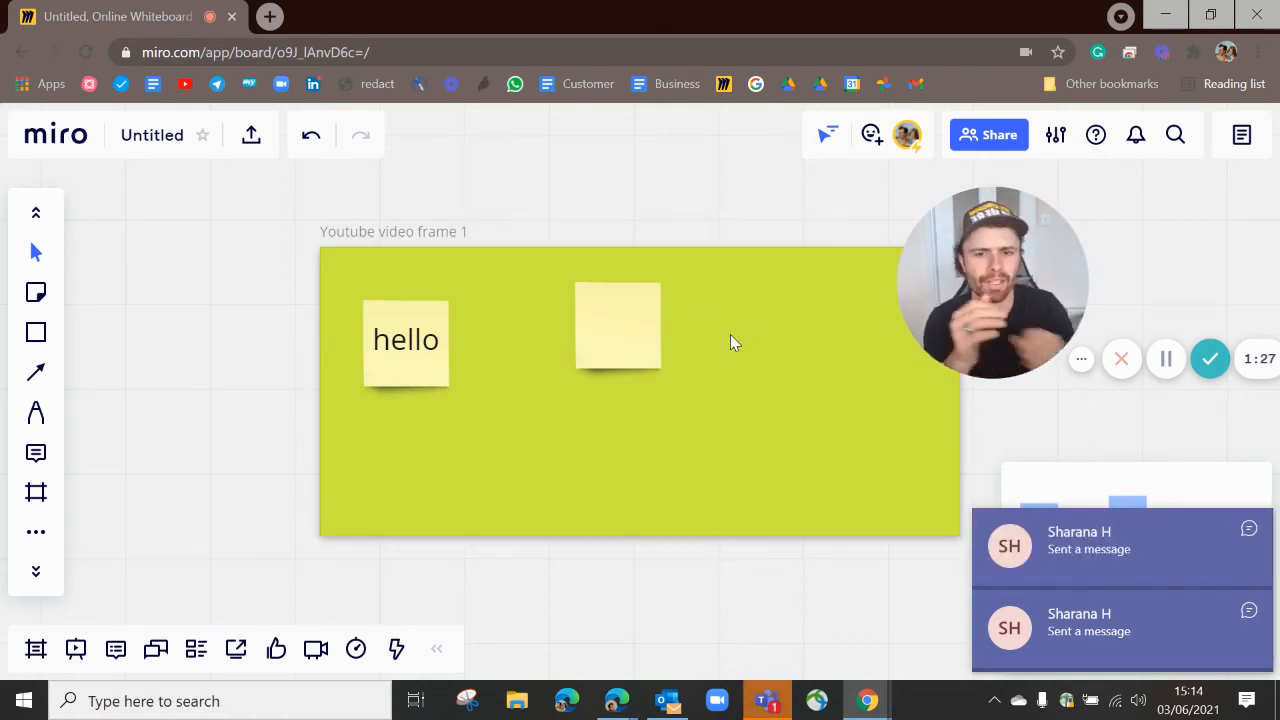
{"action": "left_click", "coordinate": [634, 338]}
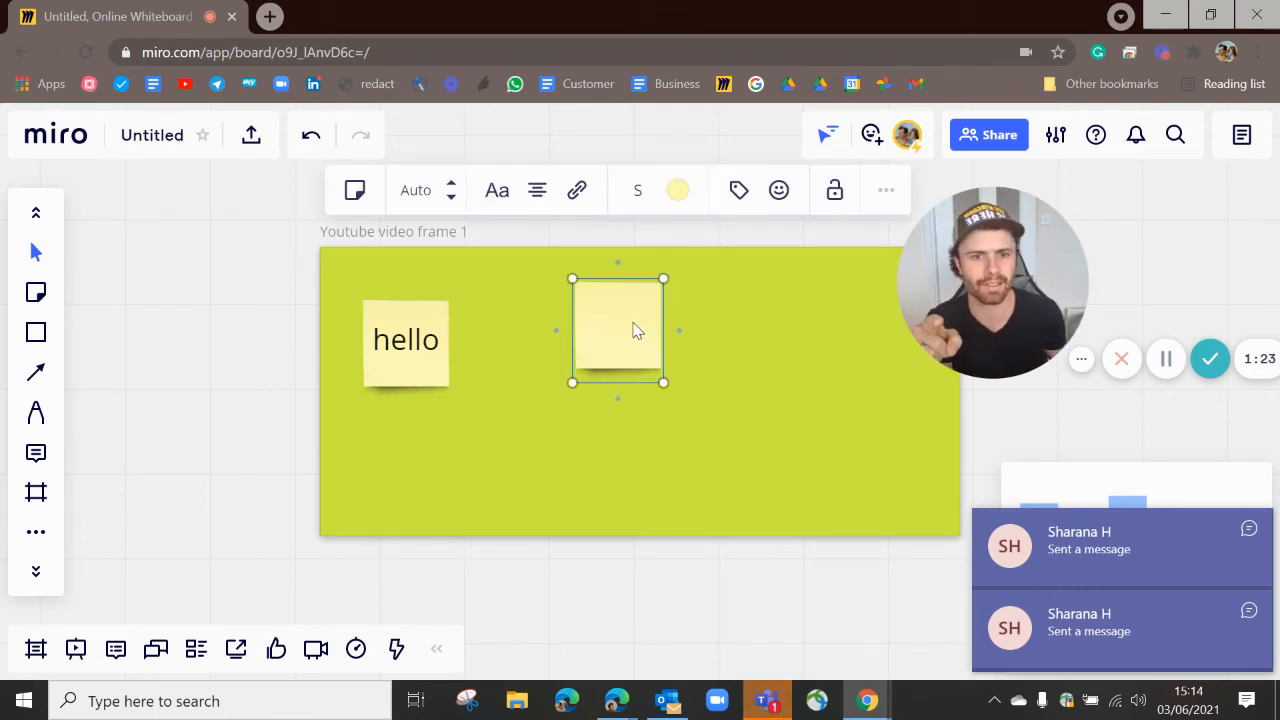
{"action": "left_click", "coordinate": [352, 193]}
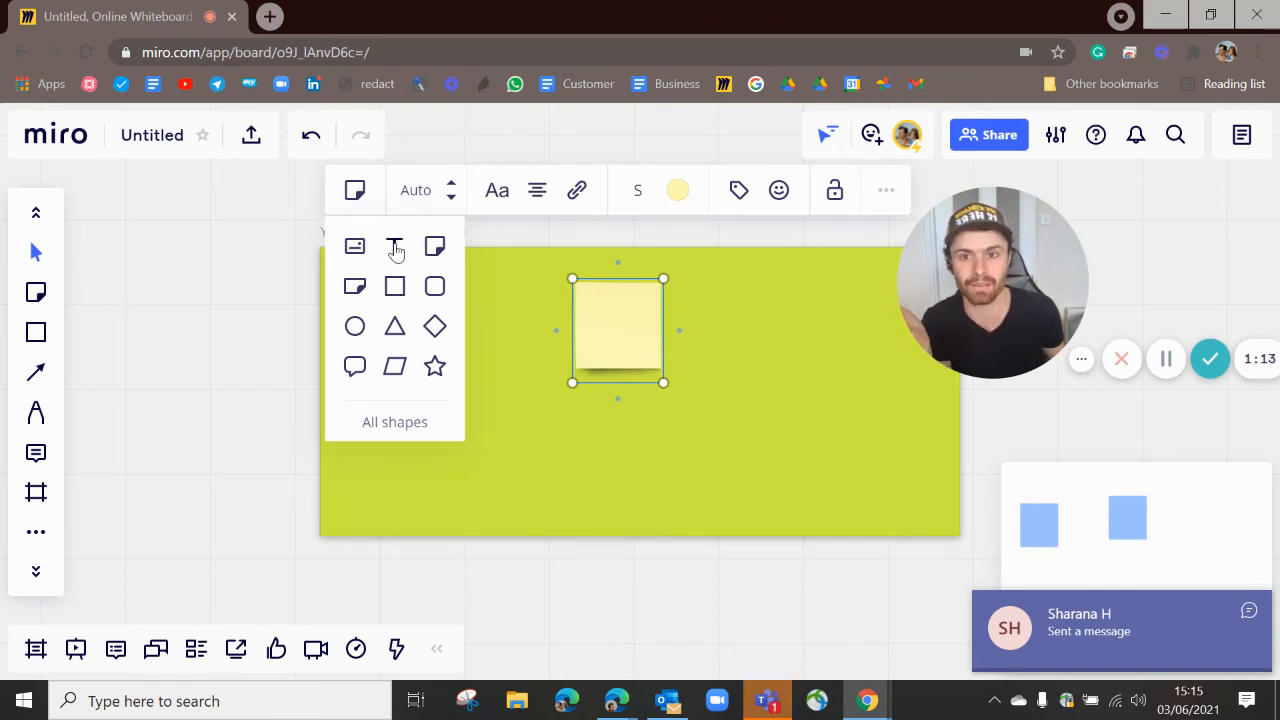
{"action": "left_click", "coordinate": [395, 250]}
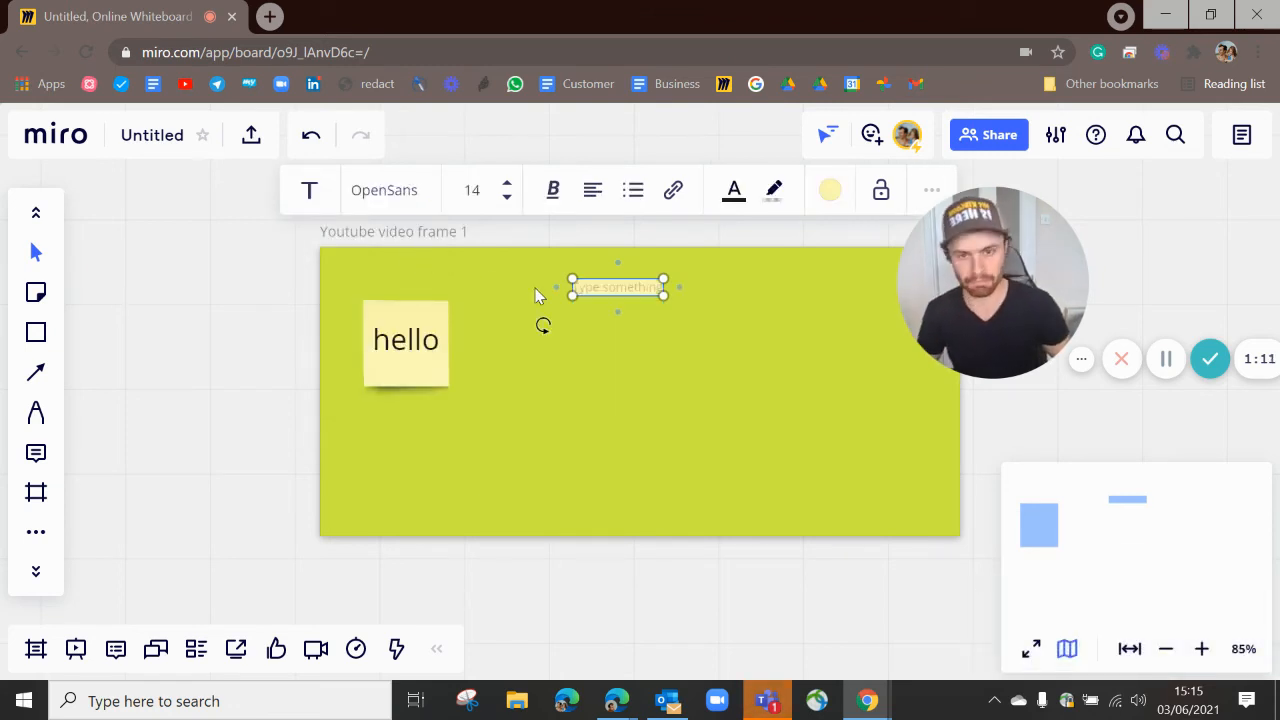
- Remove the text object's background fill and set its text colour to orange-red
{"action": "left_click", "coordinate": [830, 190]}
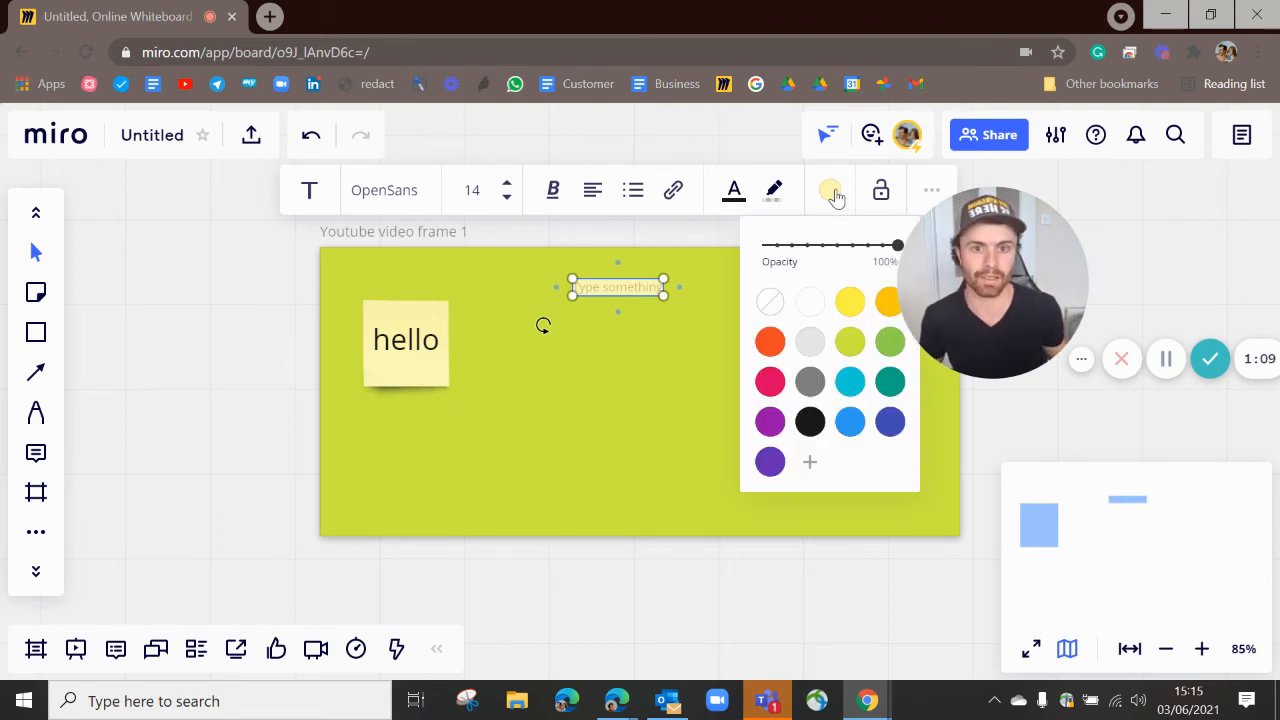
{"action": "left_click", "coordinate": [771, 300]}
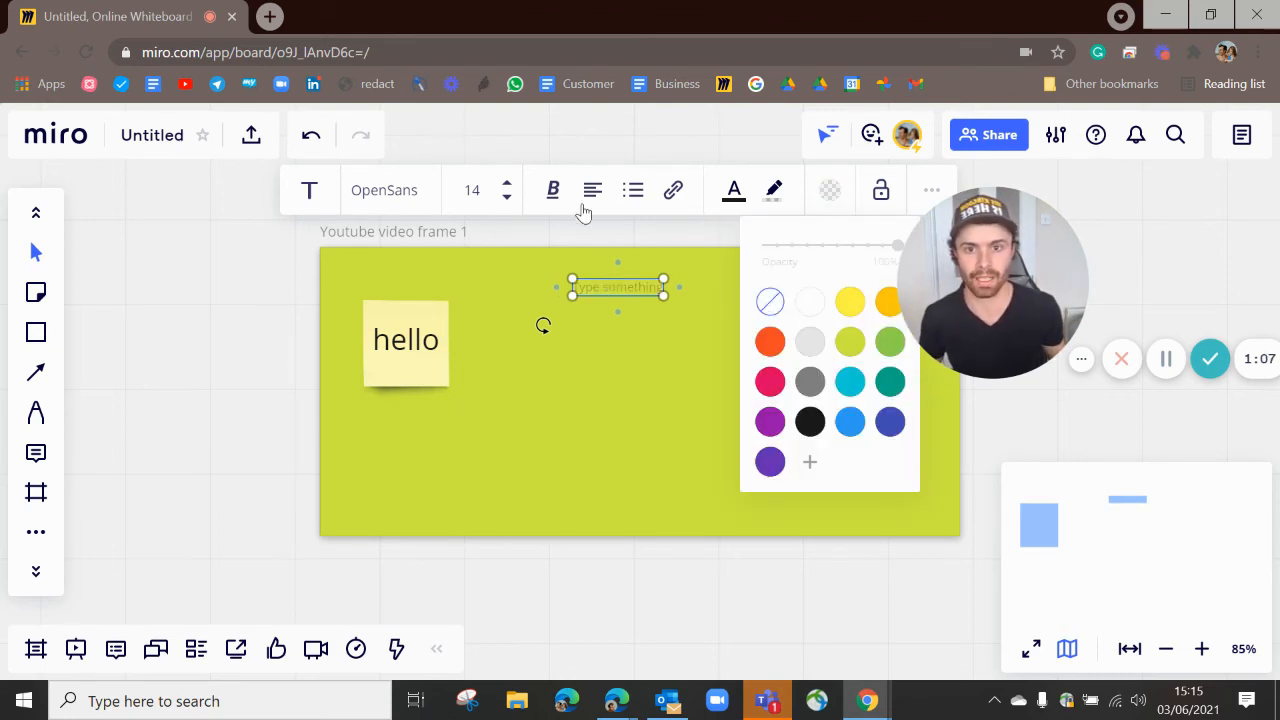
{"action": "left_click", "coordinate": [736, 195]}
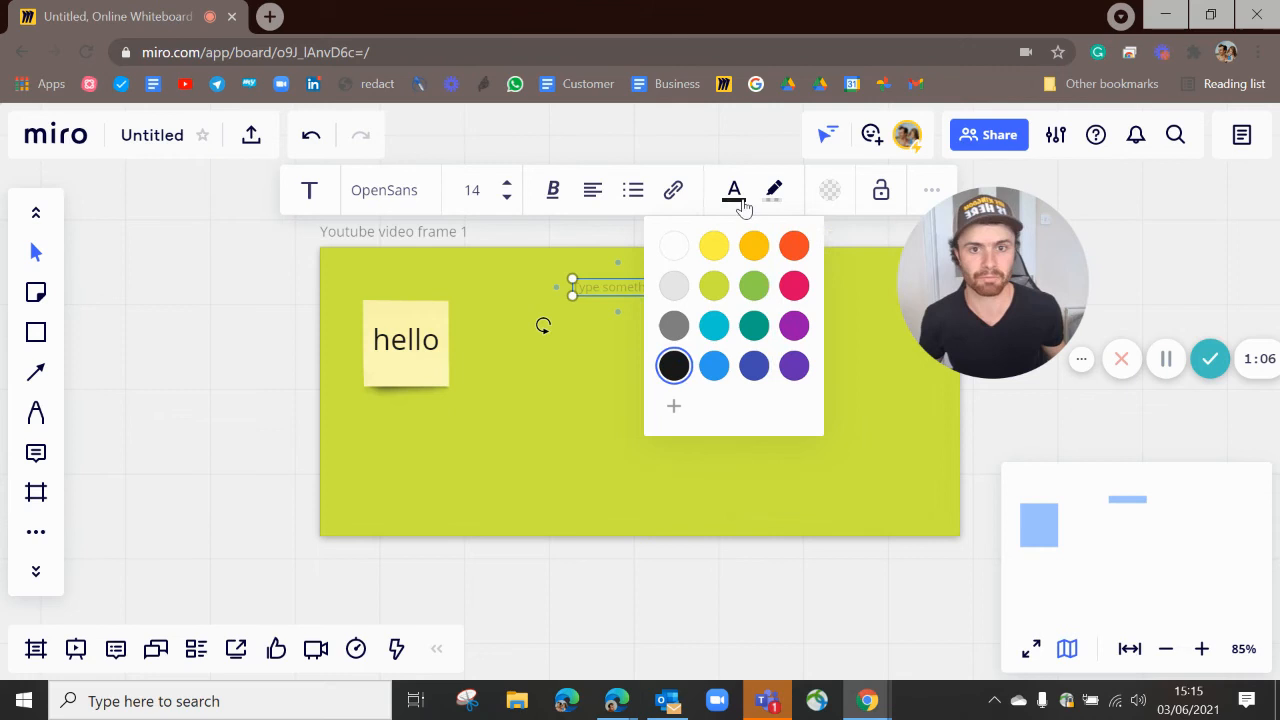
{"action": "left_click", "coordinate": [794, 247]}
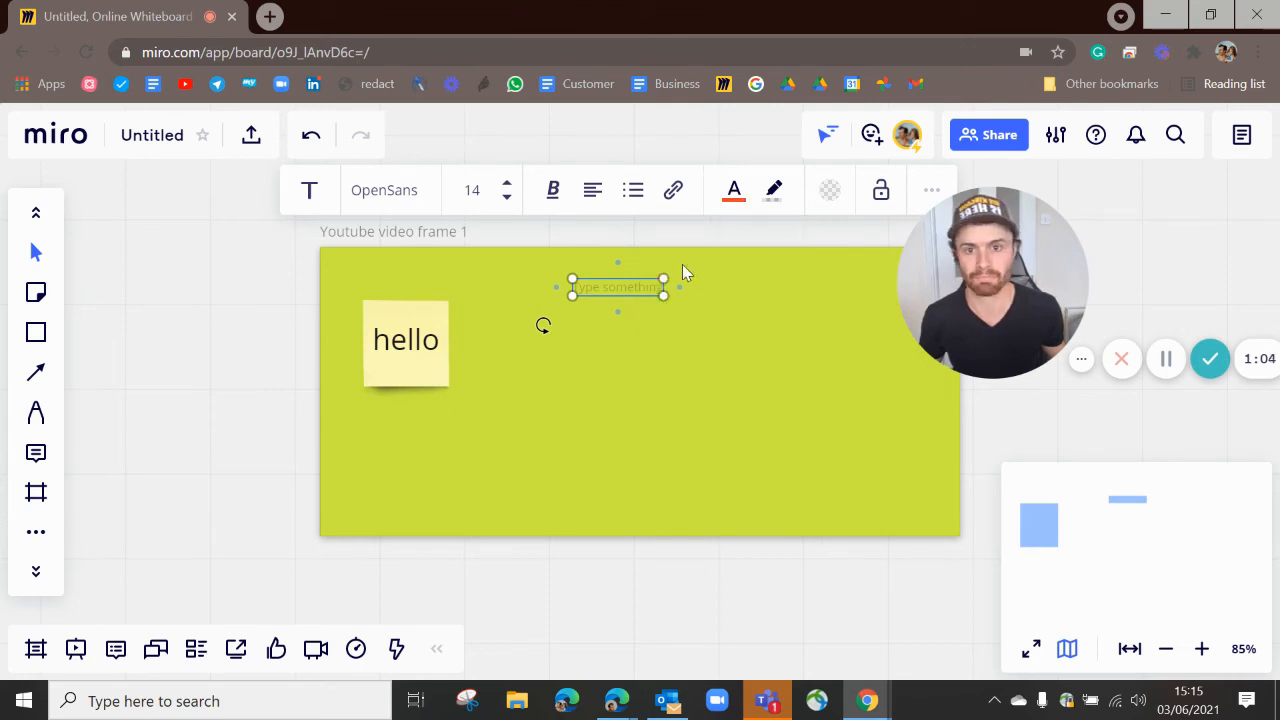
- Enter "Text" as the text object's content and deselect it
{"action": "left_click", "coordinate": [606, 286]}
{"action": "type", "text": "text"}
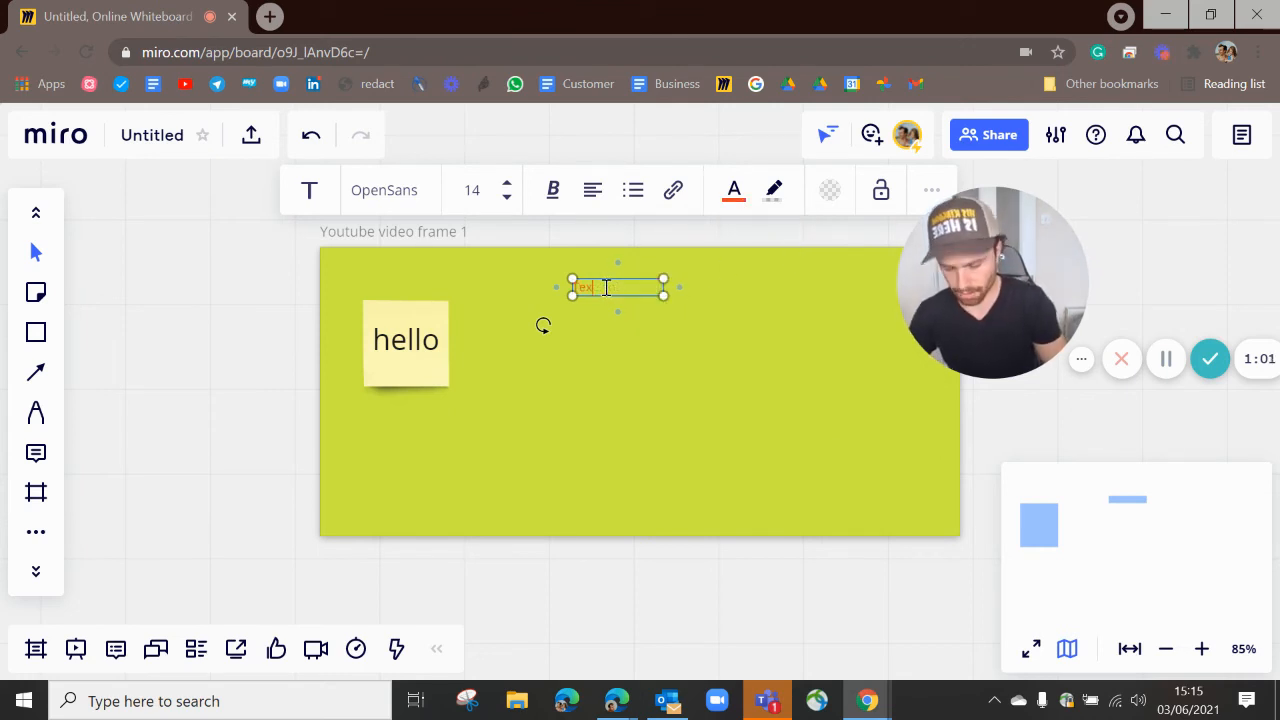
{"action": "left_click", "coordinate": [640, 340]}
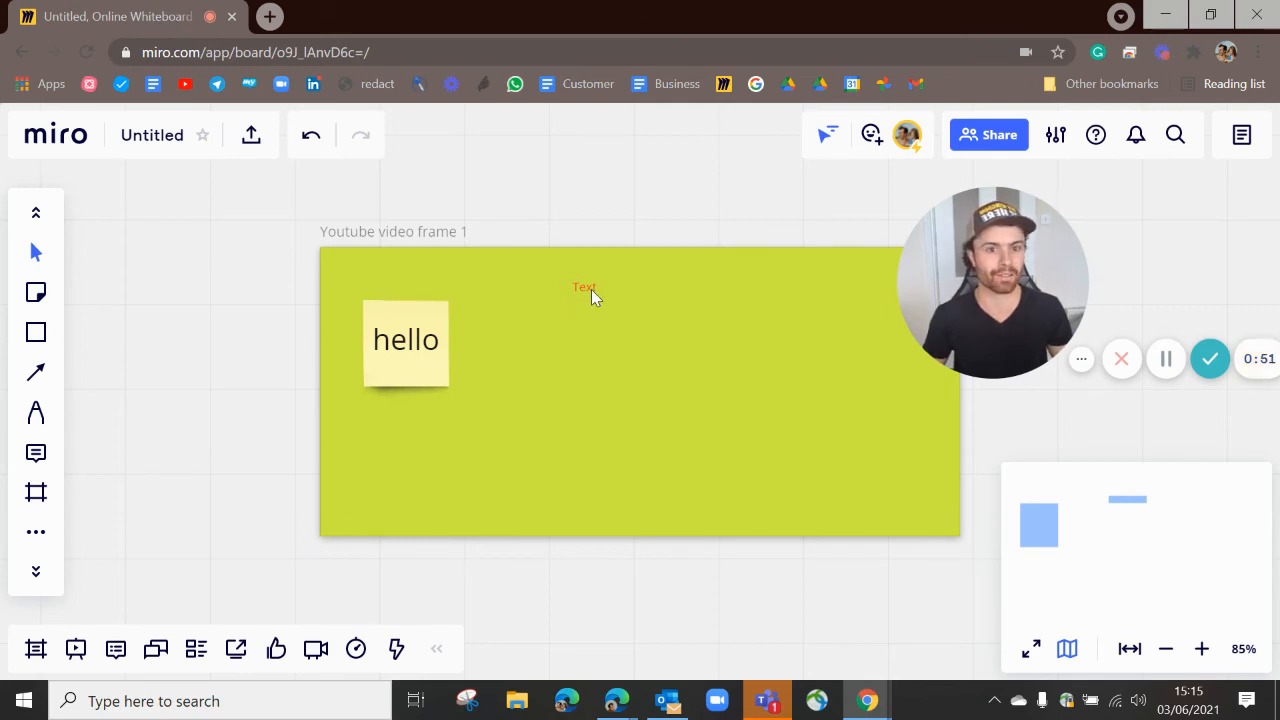
- Move the "hello" sticky note a little to the right and slightly down within the frame
{"action": "left_click_drag", "start_coordinate": [634, 380], "coordinate": [678, 443]}
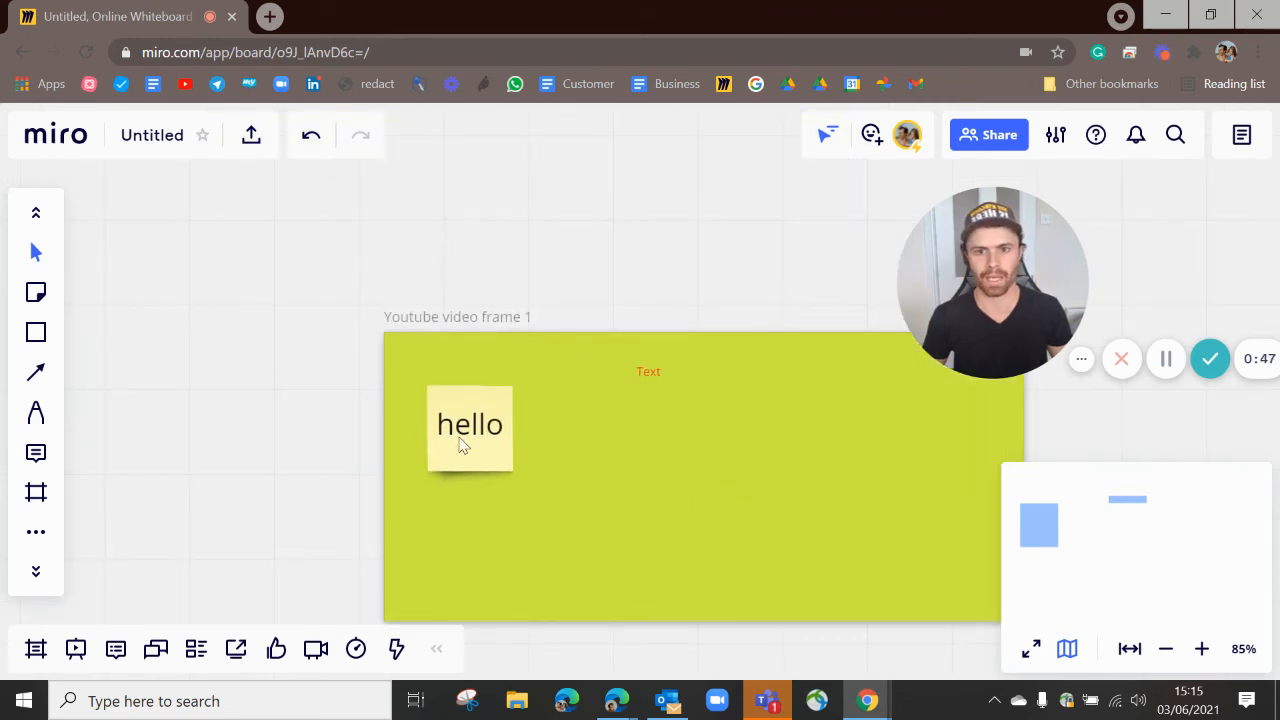
{"action": "left_click_drag", "start_coordinate": [460, 443], "coordinate": [379, 436]}
{"action": "left_click_drag", "start_coordinate": [515, 455], "coordinate": [529, 452]}
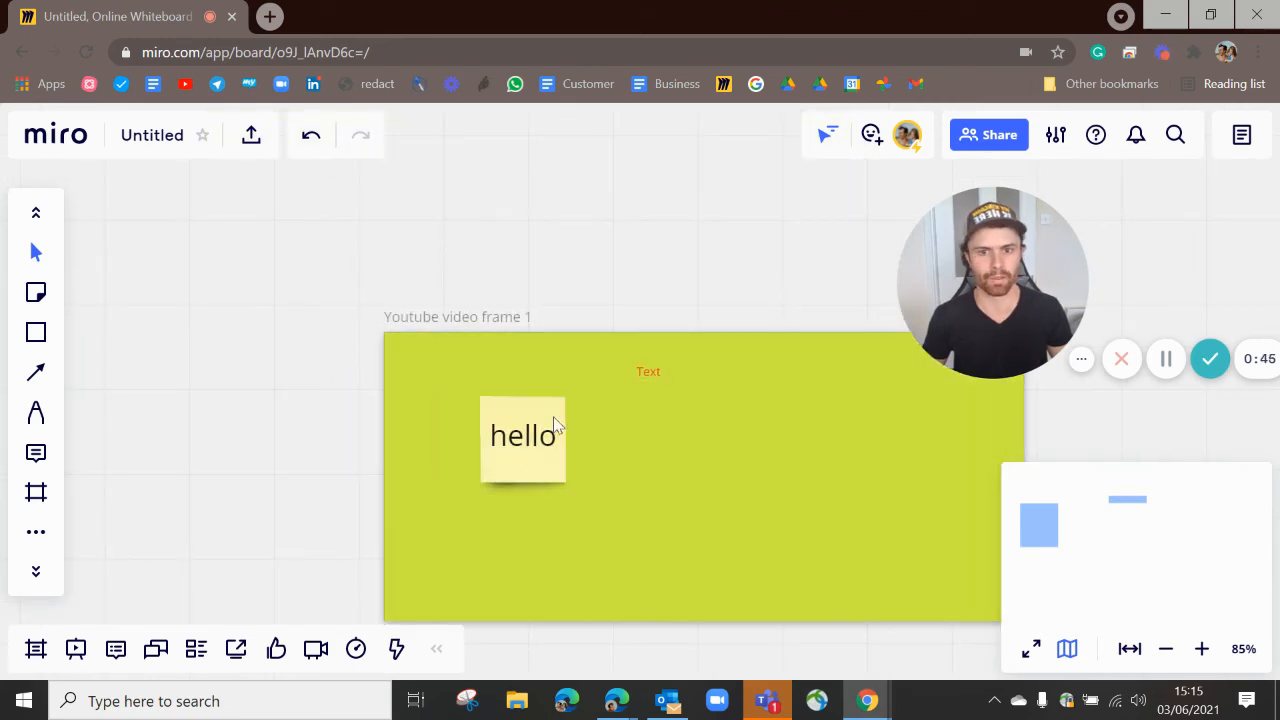
{"action": "left_click", "coordinate": [536, 463]}
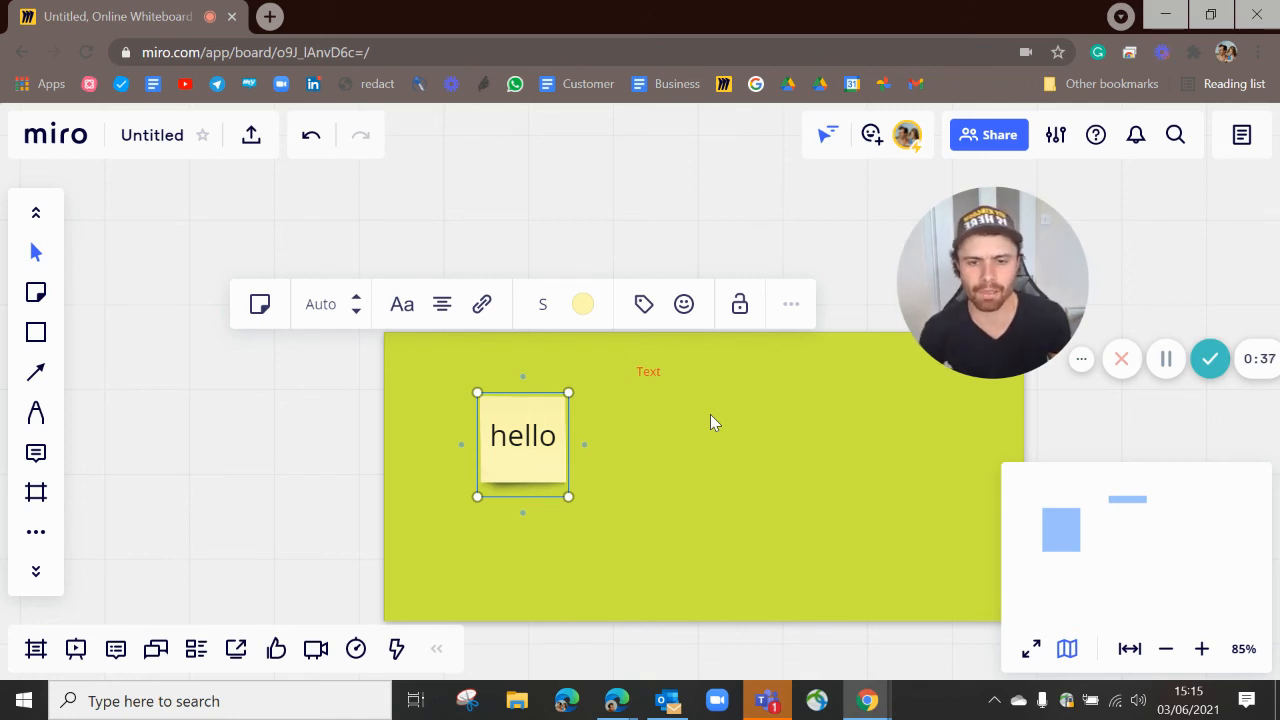
{"action": "left_click", "coordinate": [648, 372], "text": "shift"}
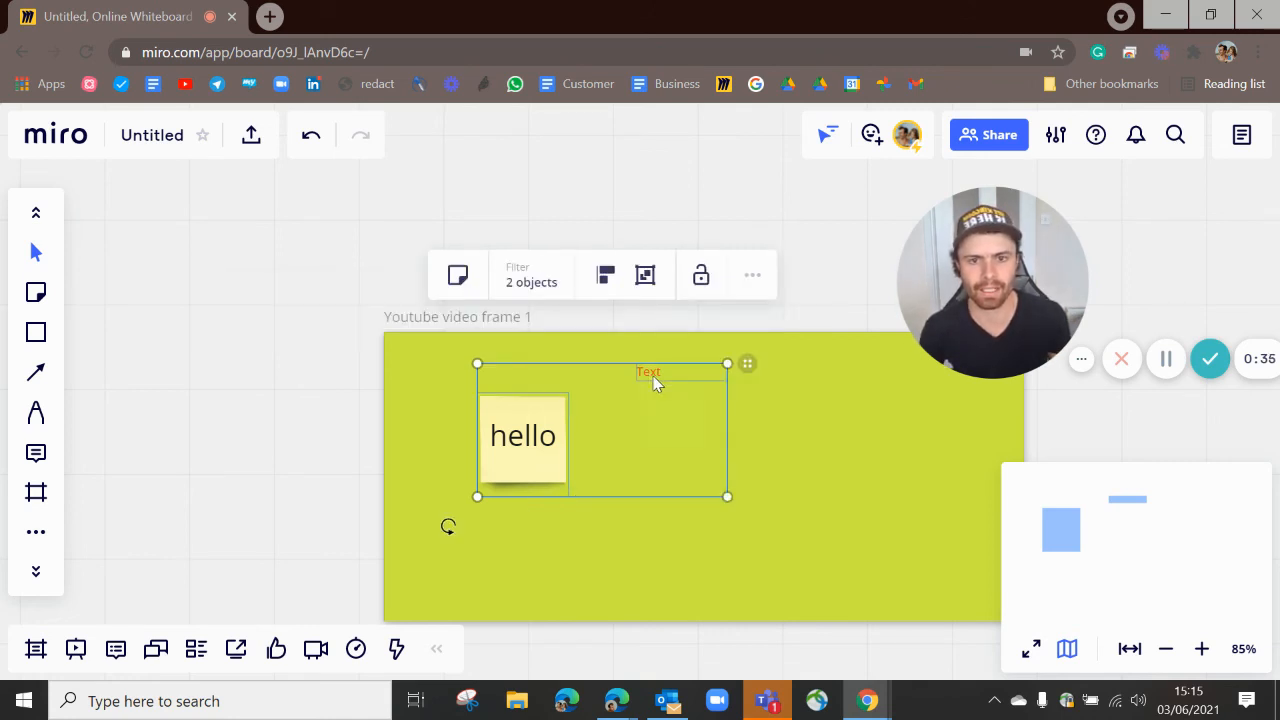
{"action": "left_click", "coordinate": [825, 358]}
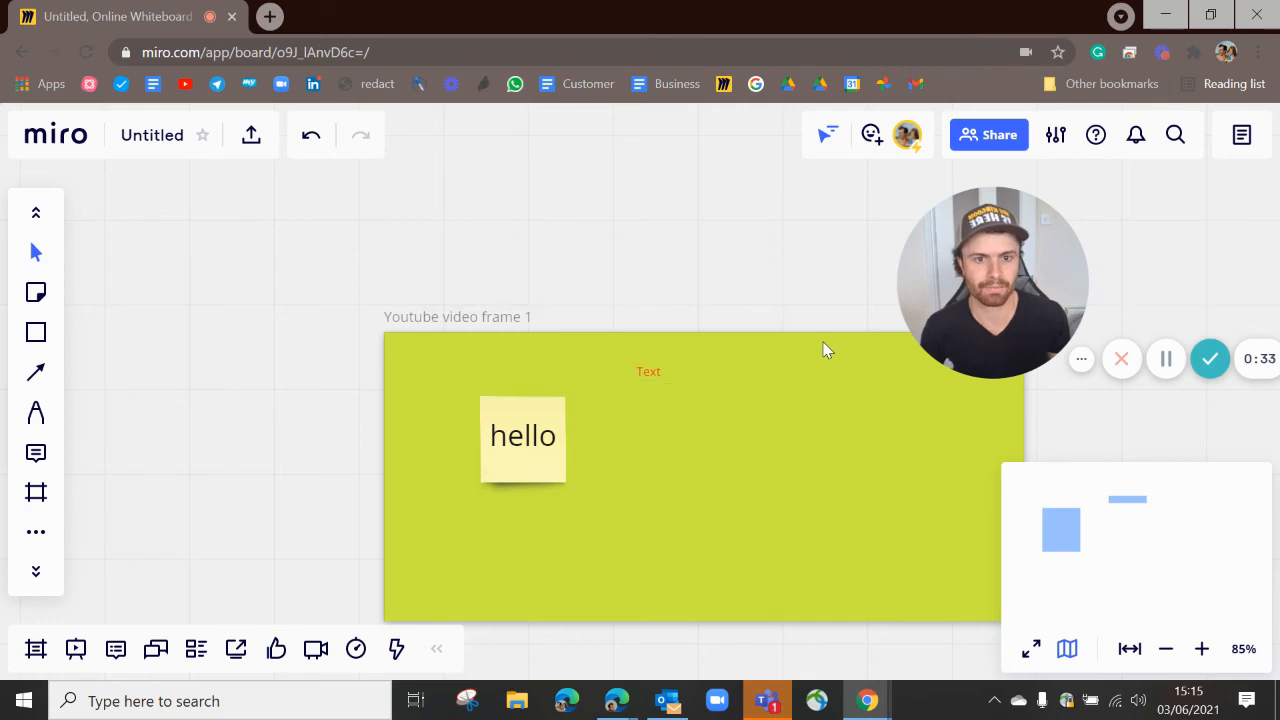
- Group the frame, the orange-red text and the "hello" sticky note together
{"action": "left_click", "coordinate": [685, 335]}
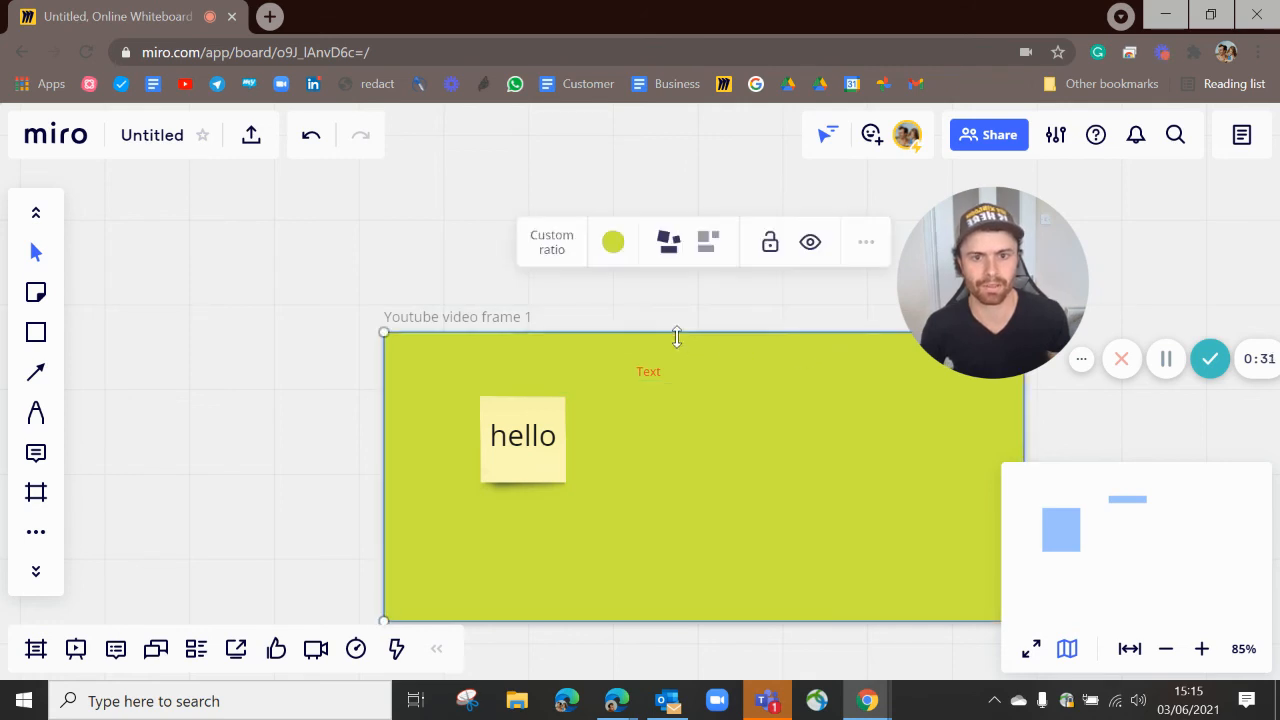
{"action": "left_click", "coordinate": [651, 373], "text": "shift"}
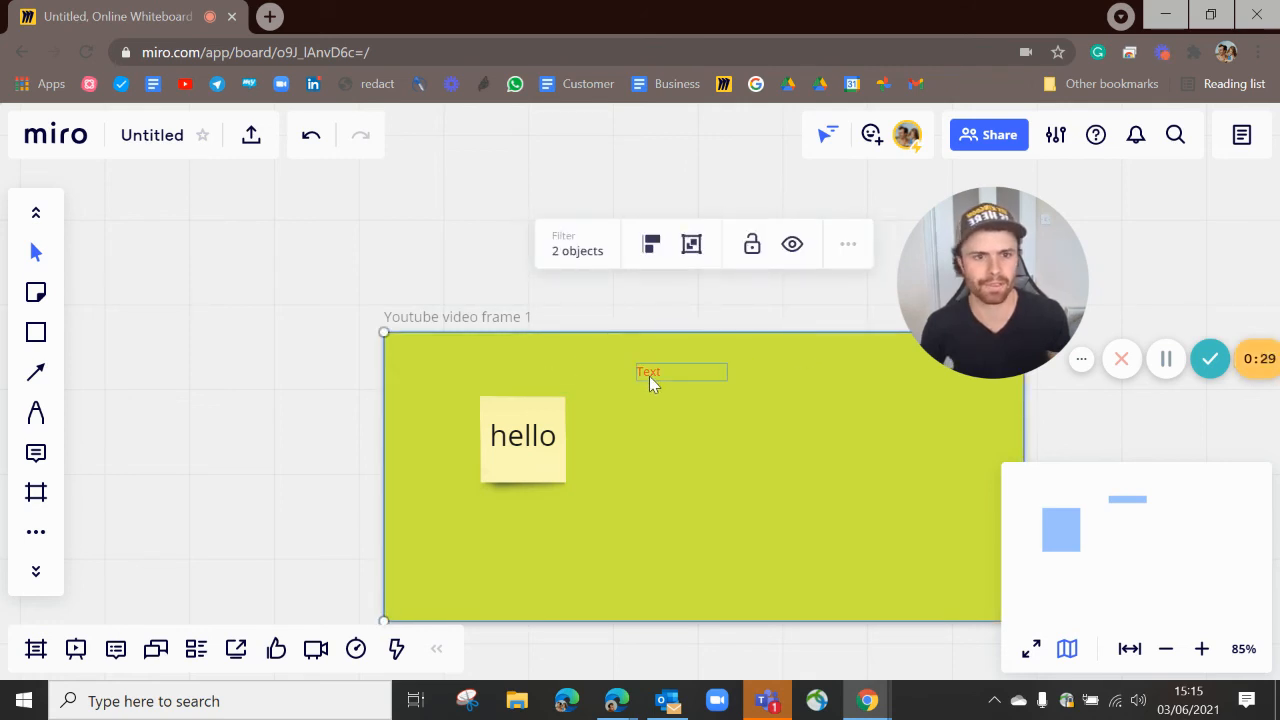
{"action": "left_click", "coordinate": [545, 458], "text": "shift"}
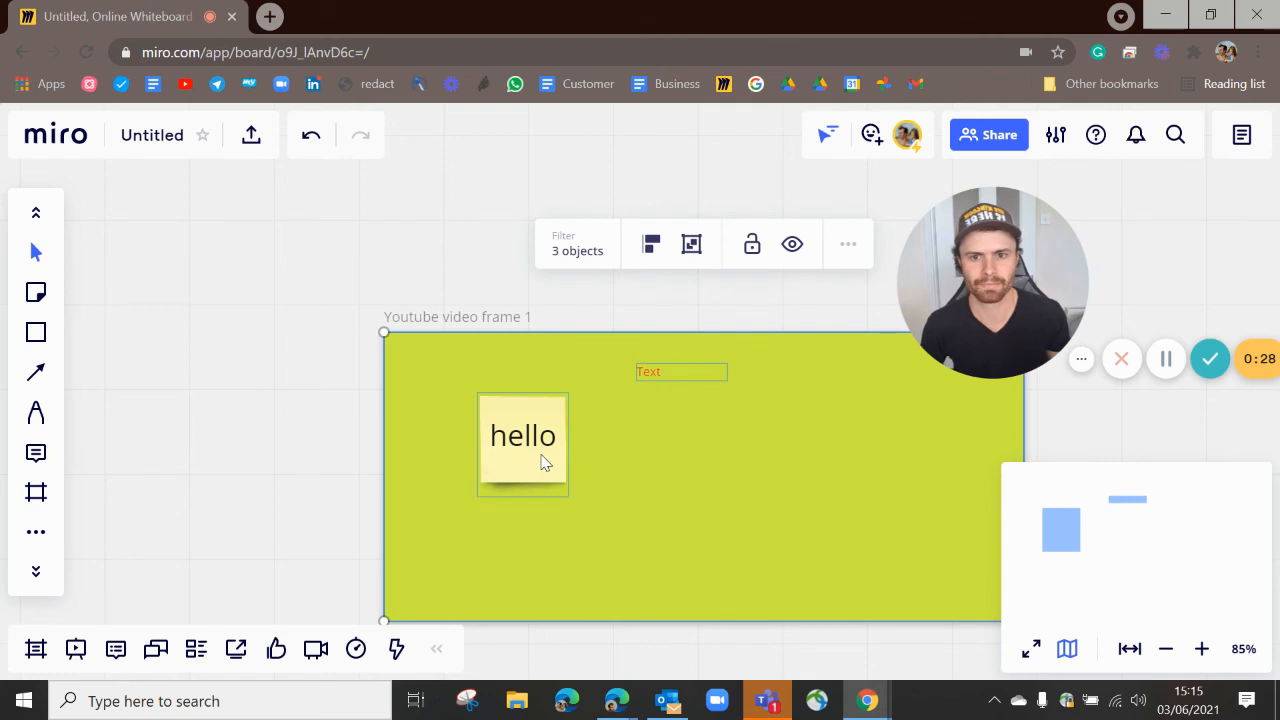
{"action": "left_click", "coordinate": [696, 246]}
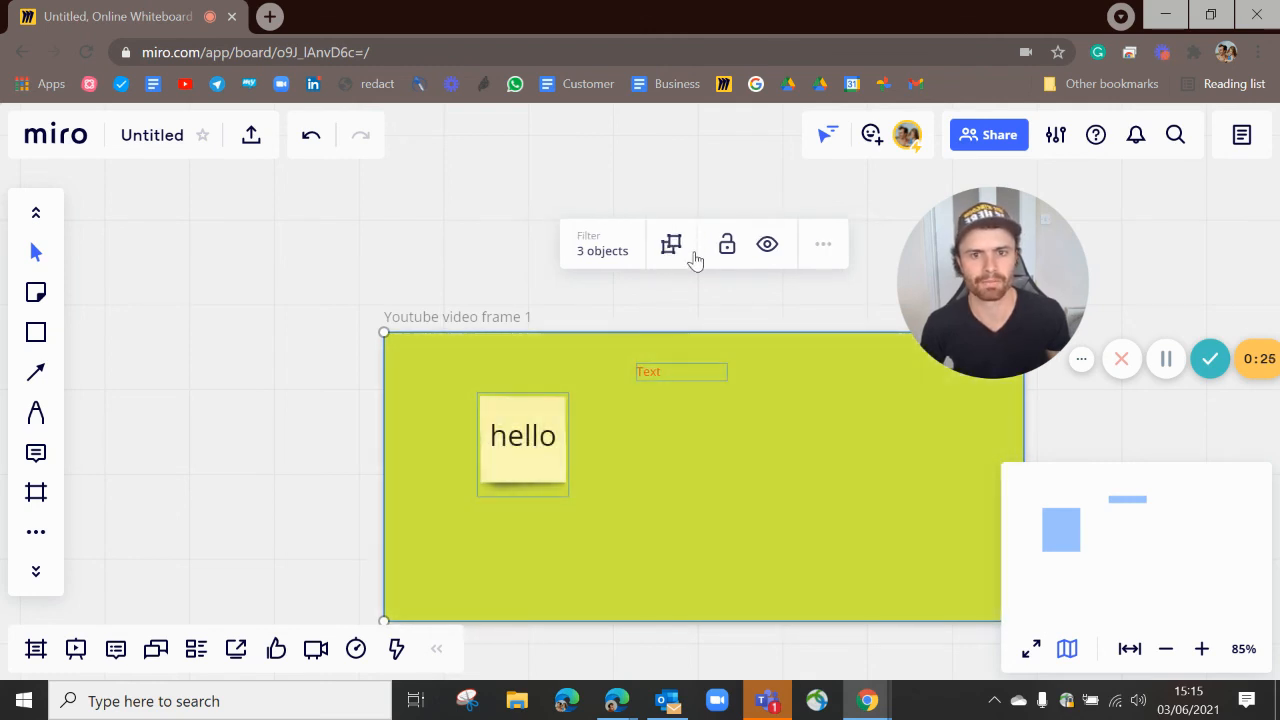